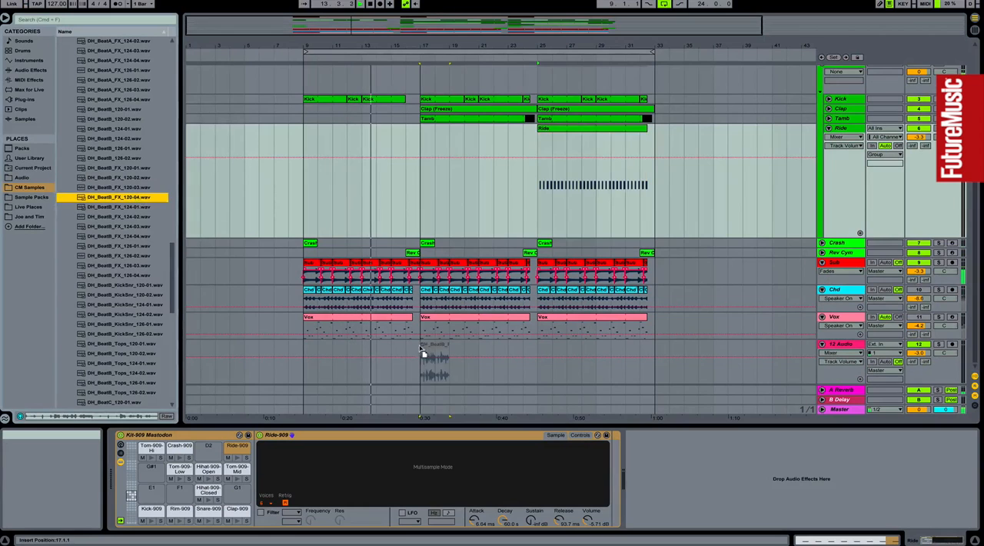
Step: Trim the DH_BeatB_FX_120-04 clip on the 12 Audio track to the half bar before bar 17, deleting everything after it
left_click_drag(420, 47, 421, 138)
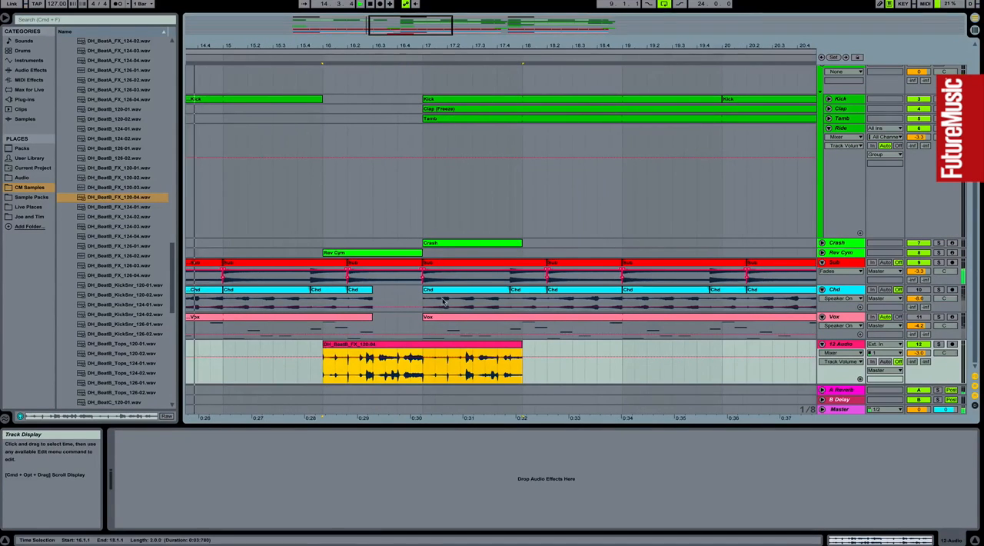
left_click_drag(325, 346, 375, 347)
left_click_drag(423, 369, 585, 369)
key("Delete")
Step: Set the 12 Audio track's volume to -3.5 and select the track
left_click_drag(919, 353, 919, 355)
left_click_drag(429, 46, 429, 11)
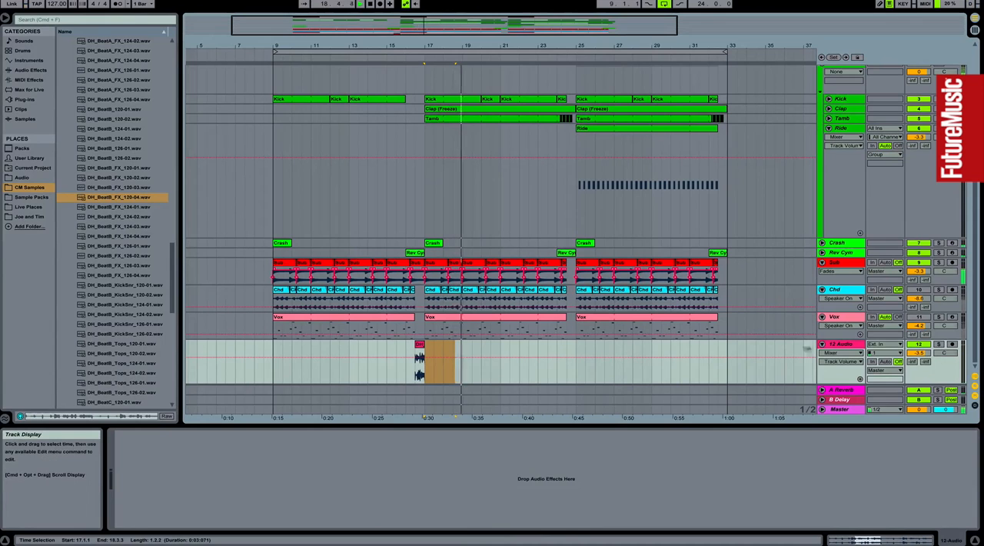
left_click(844, 344)
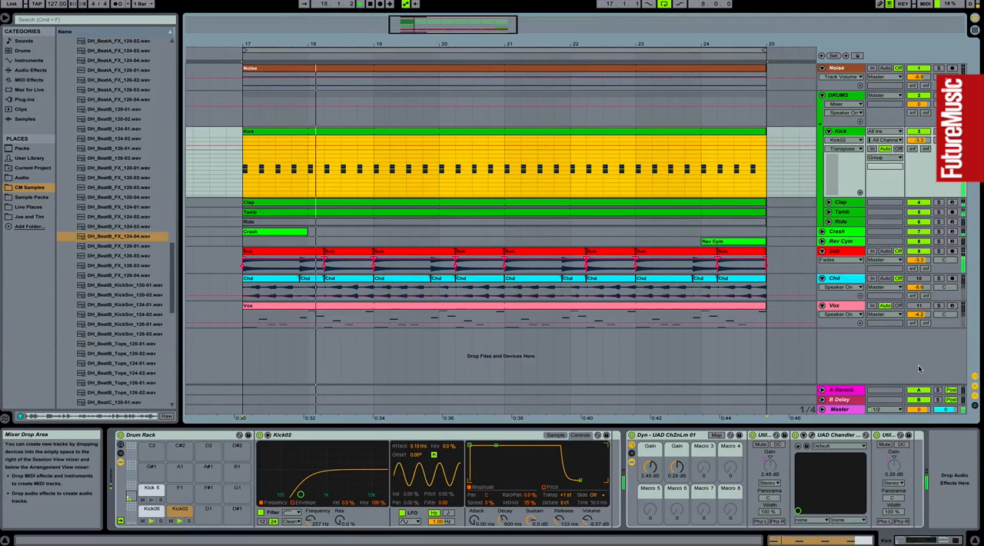
Step: Split the Kick clip at 24.1.1 and, in its last bar, move the beat-four kick pair to 1.3.4 with a copy at 1.4.3
left_click(701, 188)
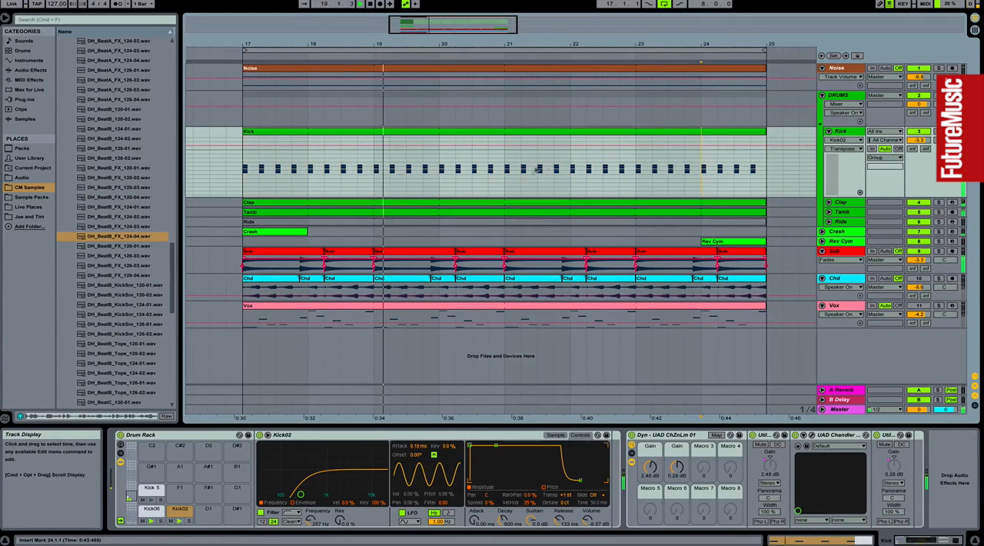
key("super+e")
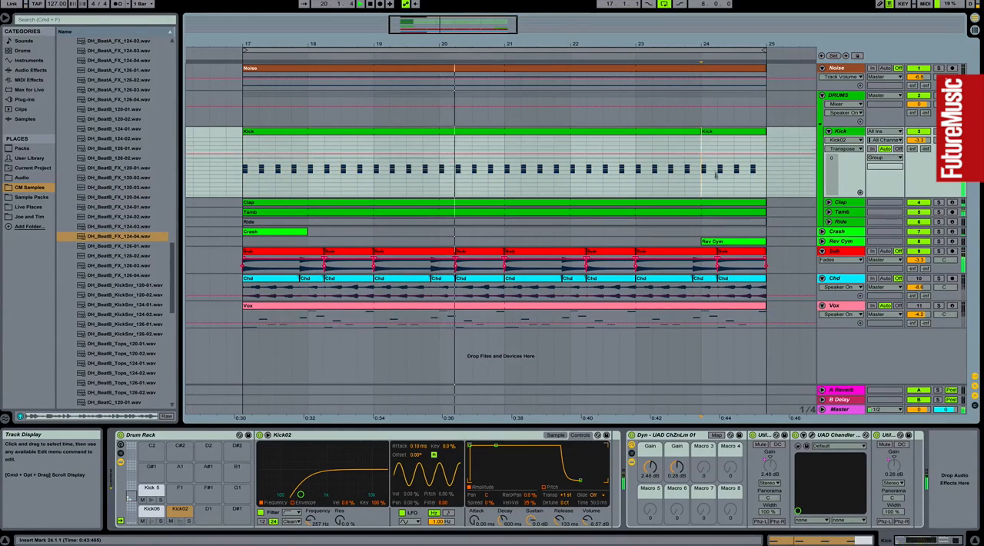
double_click(712, 132)
left_click_drag(812, 226, 901, 255)
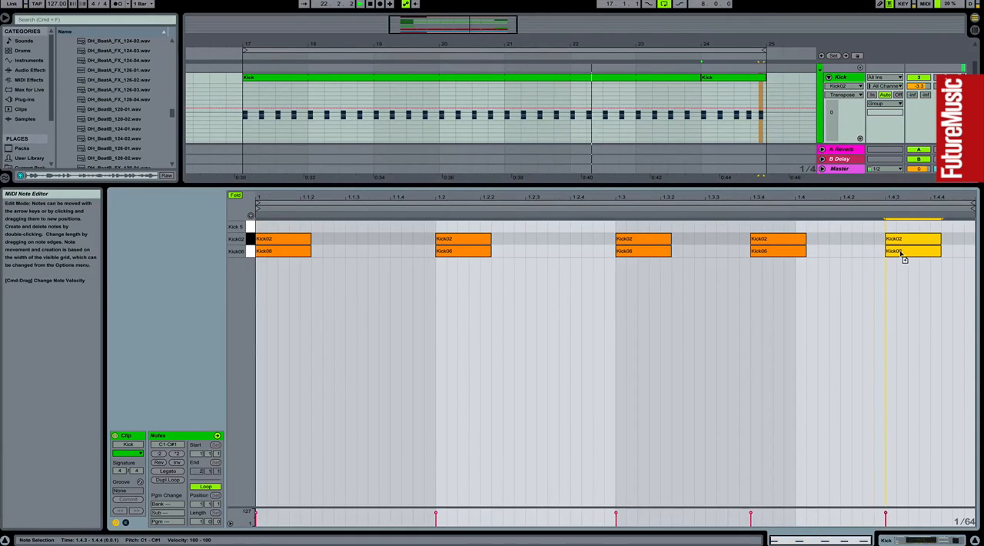
Step: Copy the edited one-bar Kick clip from bar 24 to bar 20
double_click(842, 78)
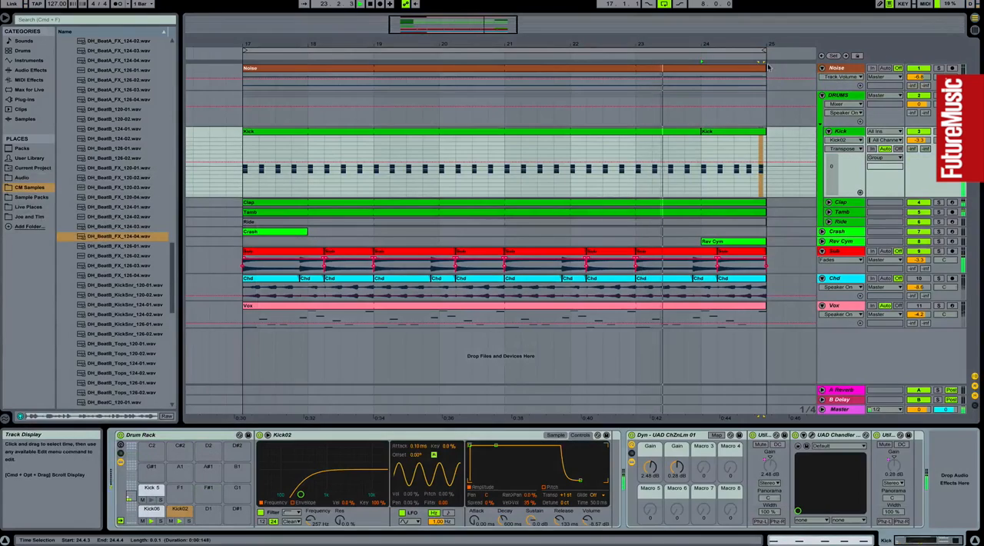
left_click_drag(765, 45, 699, 84)
left_click(666, 132)
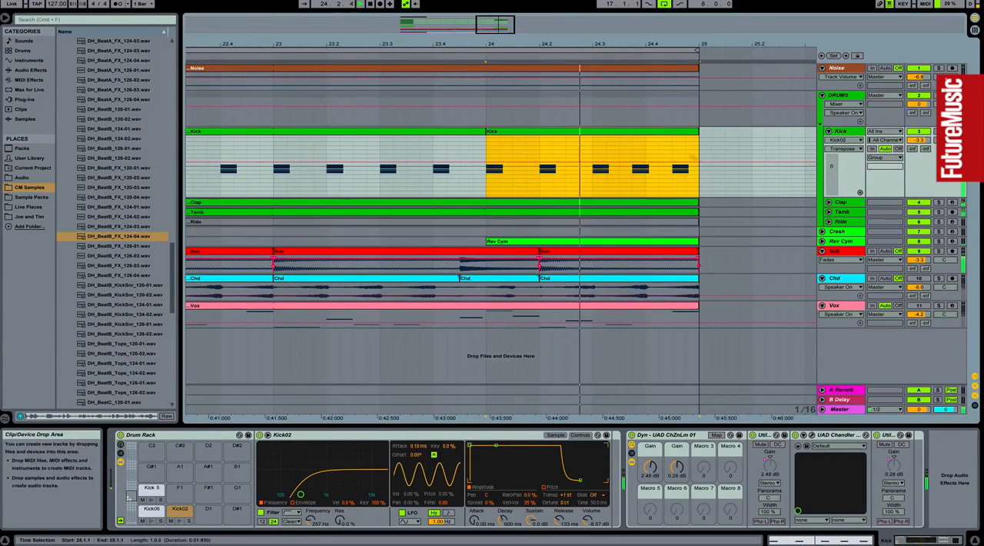
left_click_drag(694, 44, 740, 9)
left_click_drag(707, 134, 475, 134)
Step: Rework the bar 24 Kick clip's rhythm so that kick pairs fall at 1.1.4, 1.2.3, 1.3.2 and 1.4.1
double_click(700, 132)
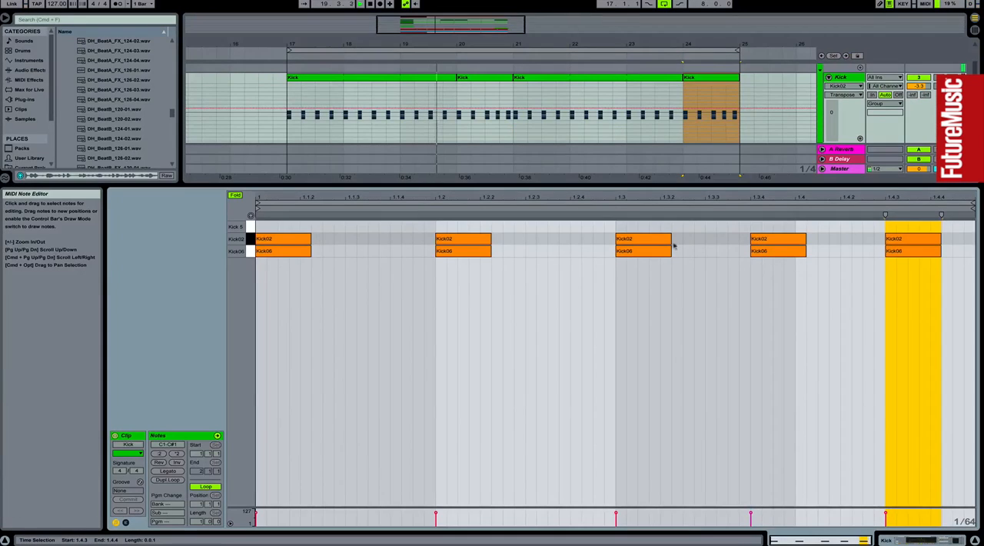
left_click_drag(494, 234, 413, 260)
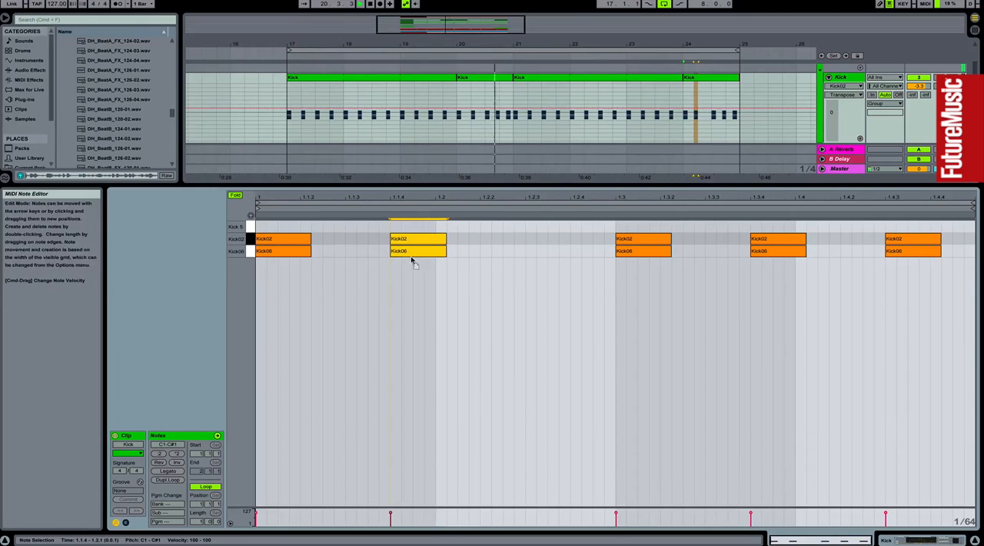
left_click_drag(635, 238, 548, 255)
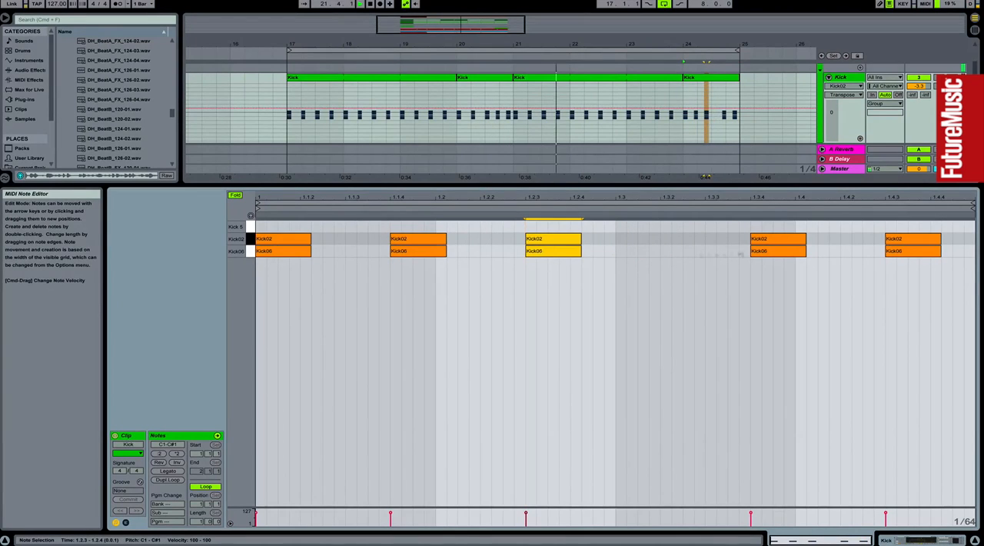
left_click_drag(780, 228, 815, 261)
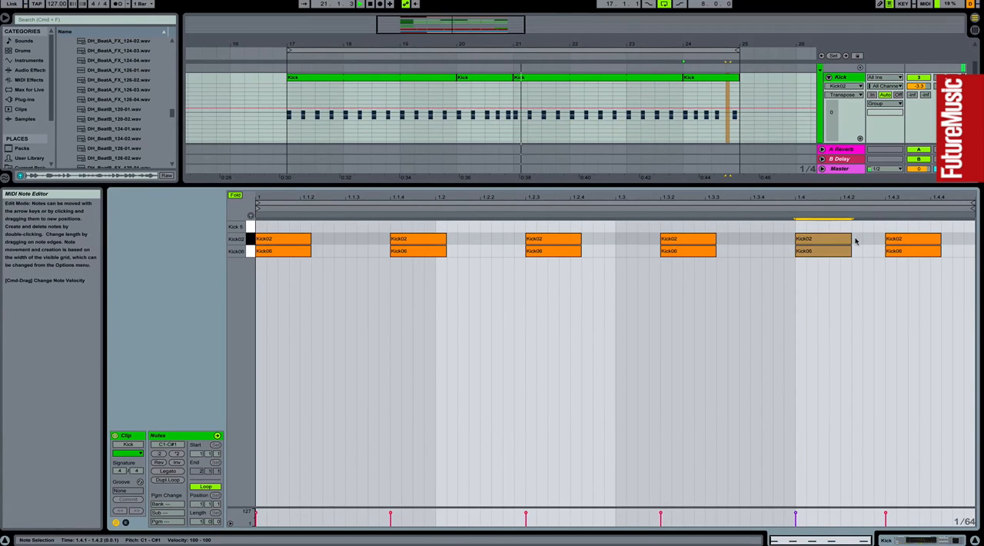
Step: Deactivate the kick pair at 1.4.1 in the bar 24 Kick clip and return to the full arrangement
key("0")
left_click(725, 78)
left_click_drag(717, 44, 639, 69)
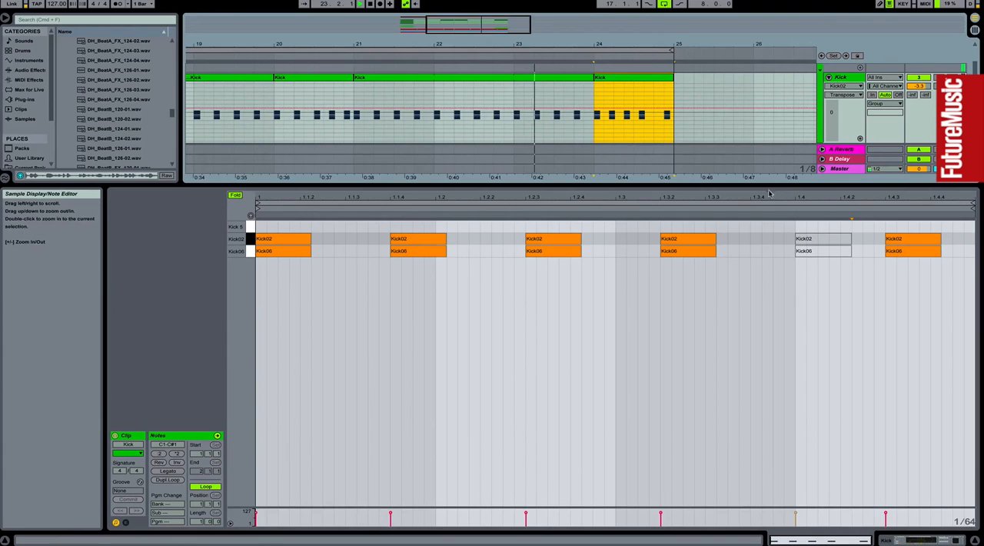
left_click_drag(771, 187, 772, 323)
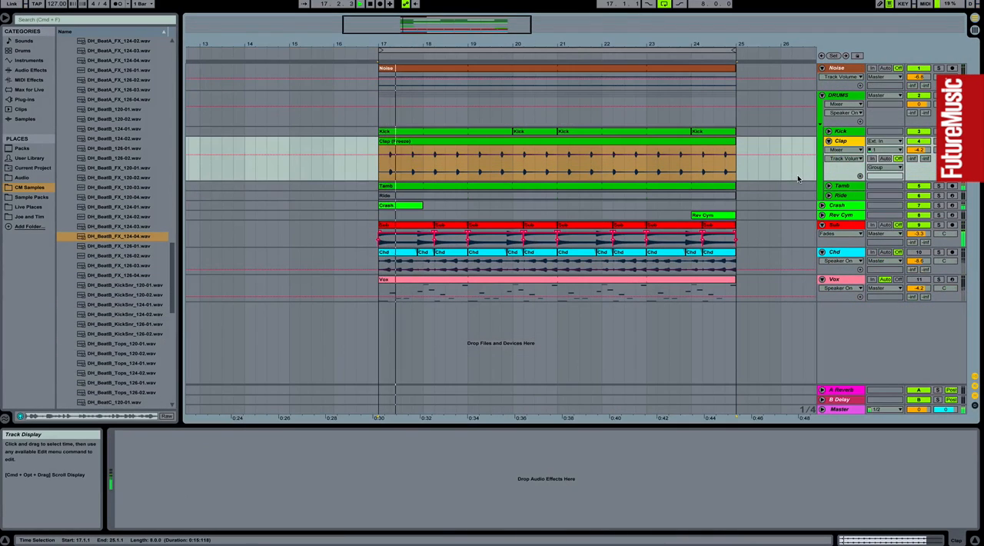
Step: Enlarge the Clap track and audition it in solo, ending with solo switched off
left_click_drag(844, 180, 845, 277)
left_click_drag(671, 91, 733, 91)
scroll(733, 90, "right", 3)
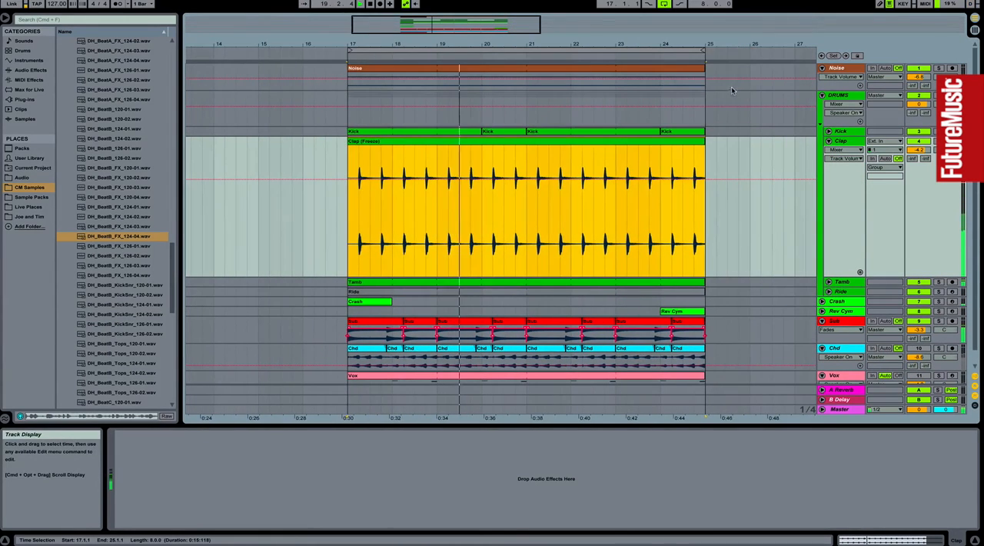
left_click_drag(712, 44, 713, 118)
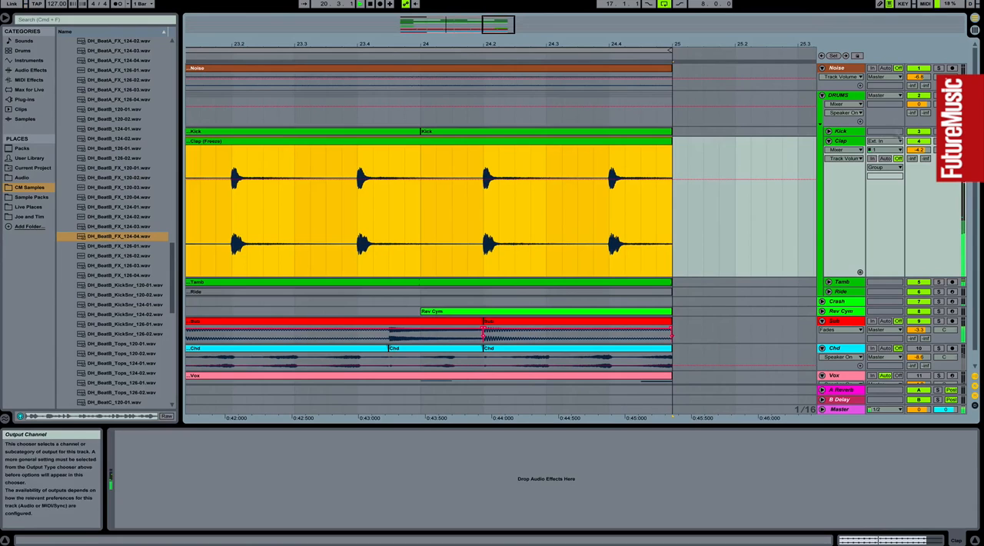
left_click_drag(697, 44, 698, 0)
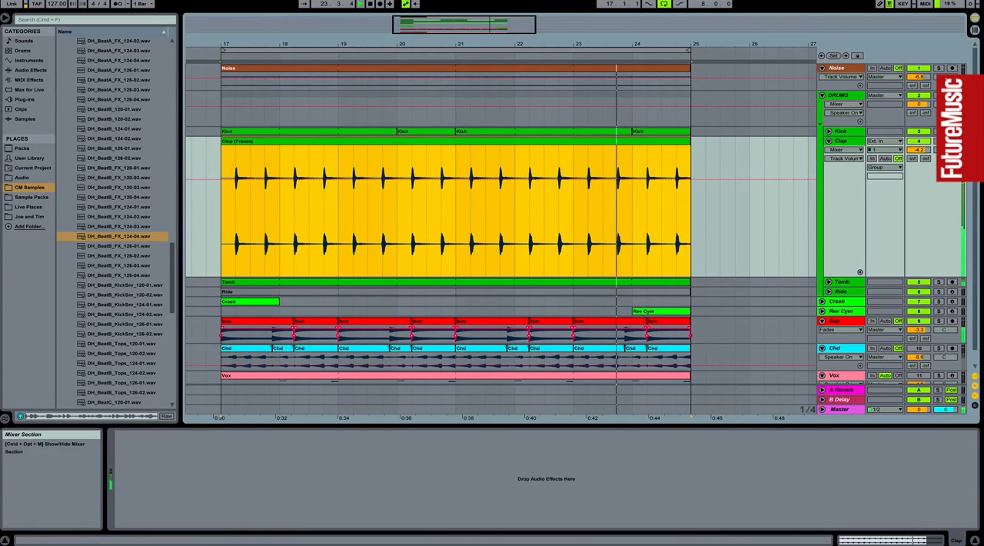
left_click(939, 142)
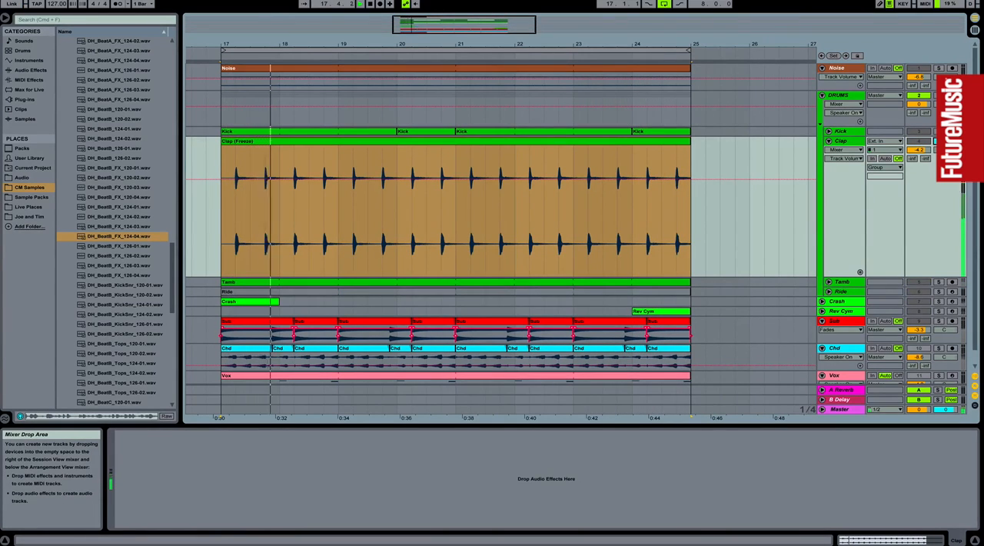
left_click(939, 141)
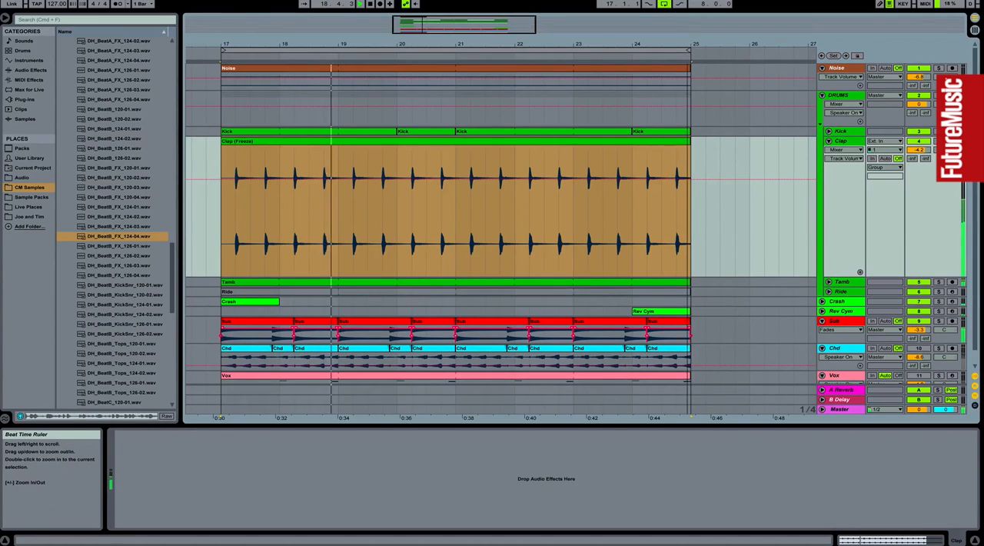
Step: Copy the one-sixteenth clap hit at 24.2 to 24.2.4 on the Clap track
left_click_drag(688, 45, 701, 100)
left_click(531, 212)
left_click_drag(540, 152, 582, 149)
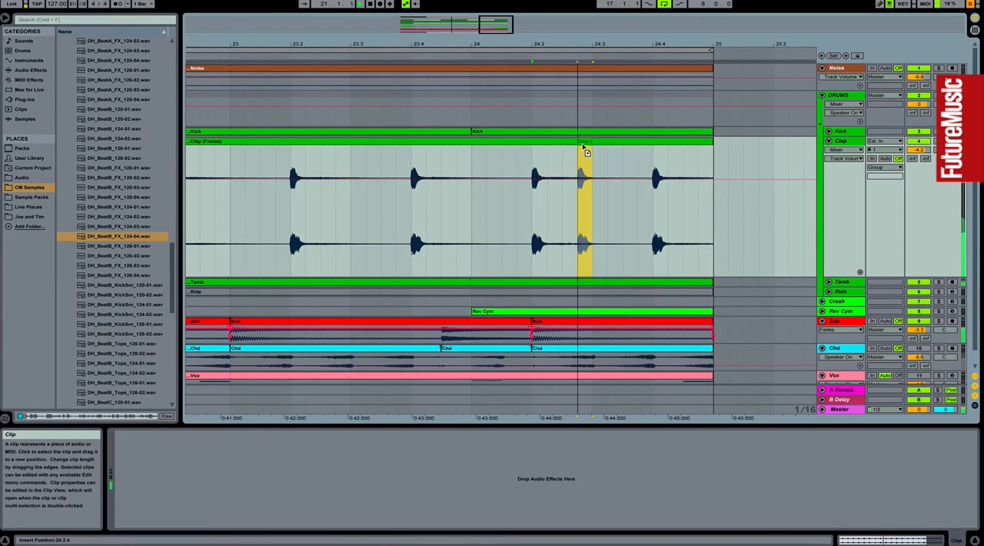
Step: Delete the clap audio from 24.3.1 to 24.4.1 and copy the 24.4.1 clap hit to 24.4.4
left_click_drag(595, 208, 645, 206)
key("Delete")
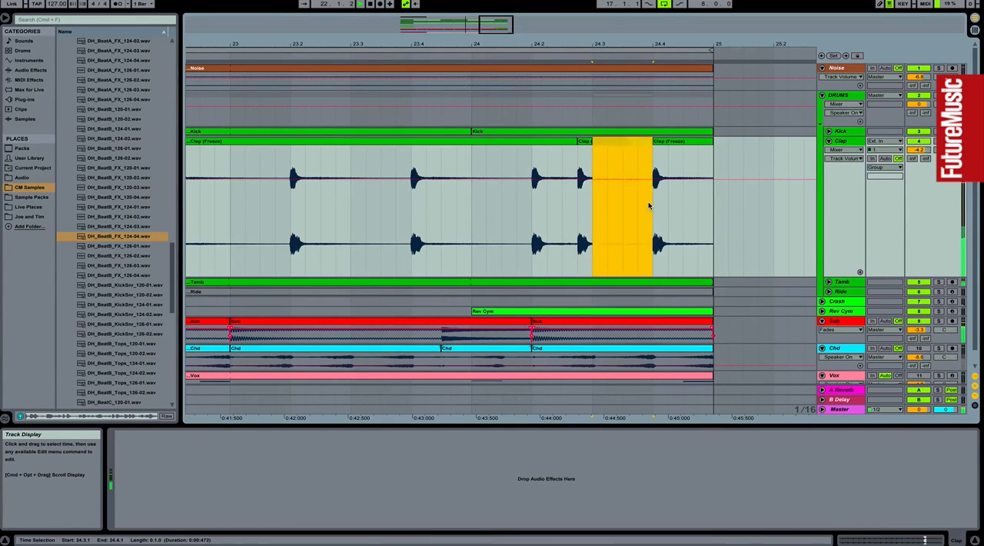
left_click_drag(662, 144, 709, 147)
Step: Show fades on the Clap track and extend the clap clip at 24.2.4 so that it ends at 24.4.1
right_click(586, 143)
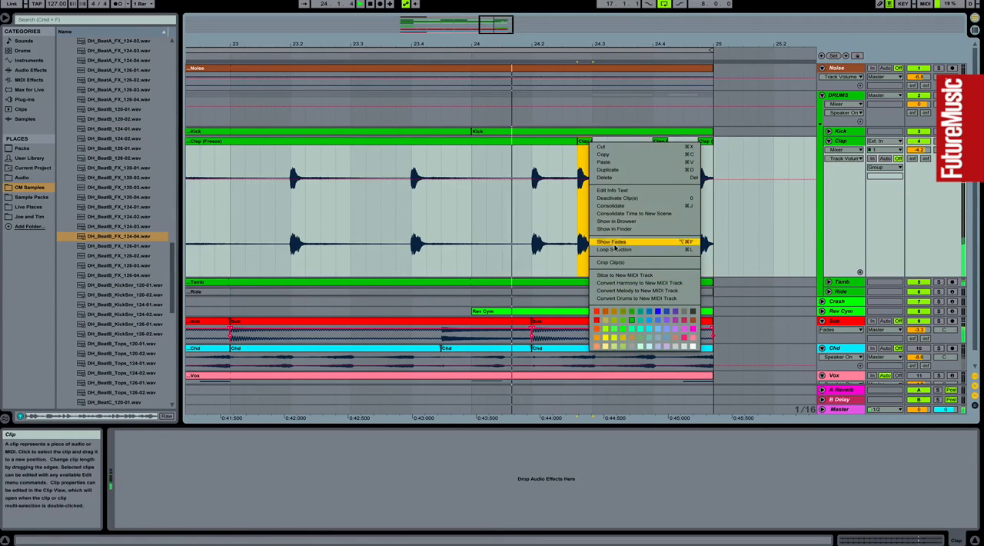
left_click(616, 241)
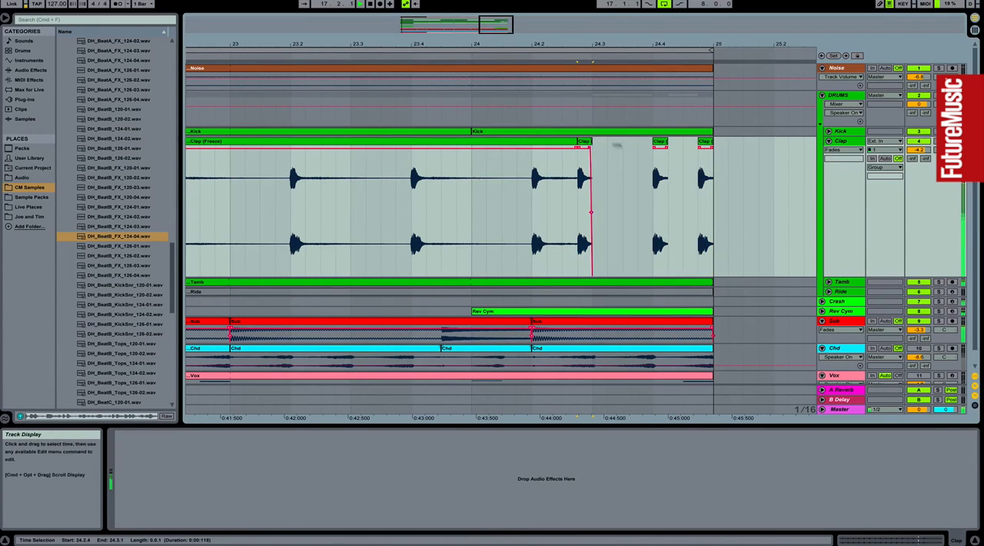
left_click(587, 142)
left_click_drag(591, 212, 652, 212)
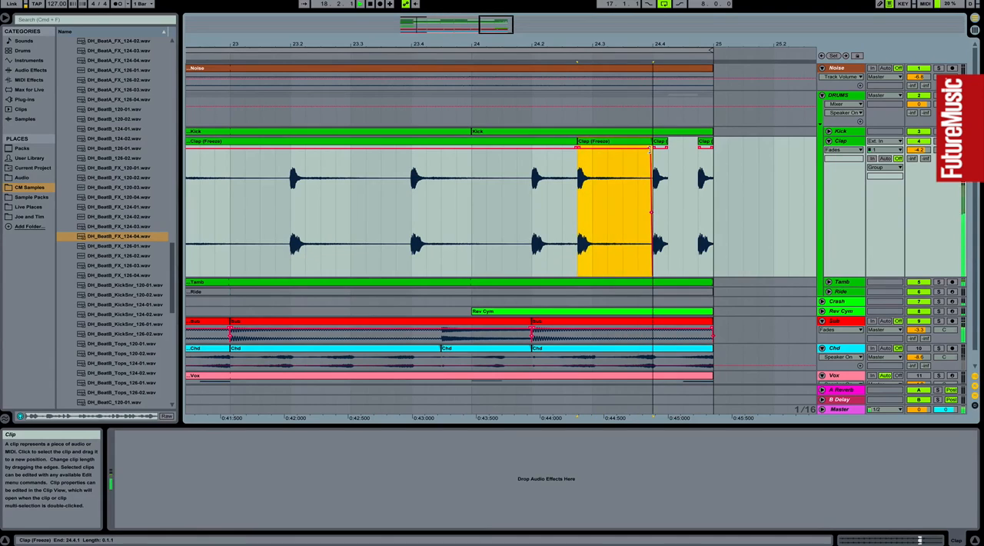
left_click(472, 182)
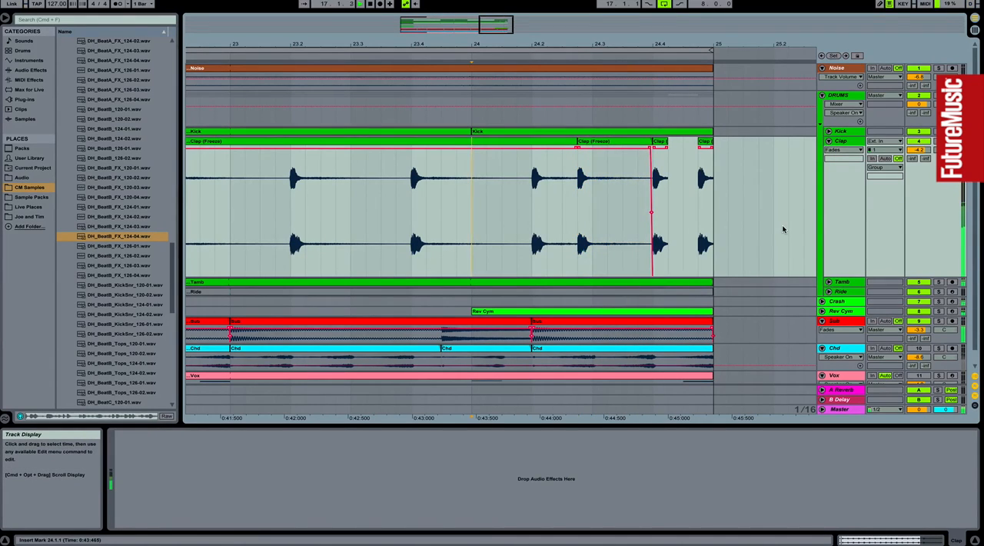
Step: Try cutting the last beat of bar 24 from the Tamb through Vox tracks and the Kick clip, and undo both cuts
scroll(721, 362, "down", 1)
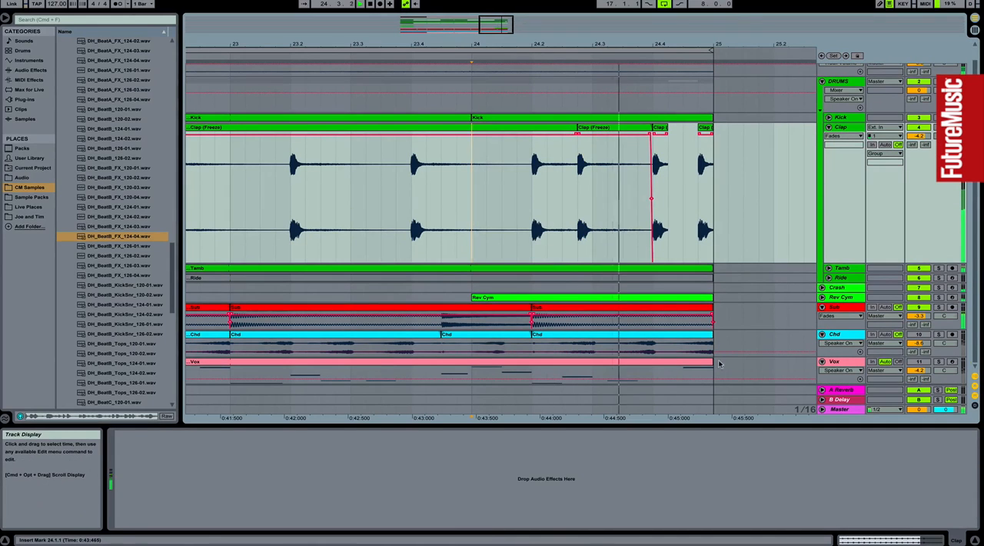
left_click_drag(712, 373, 652, 269)
key("Delete")
left_click(484, 241)
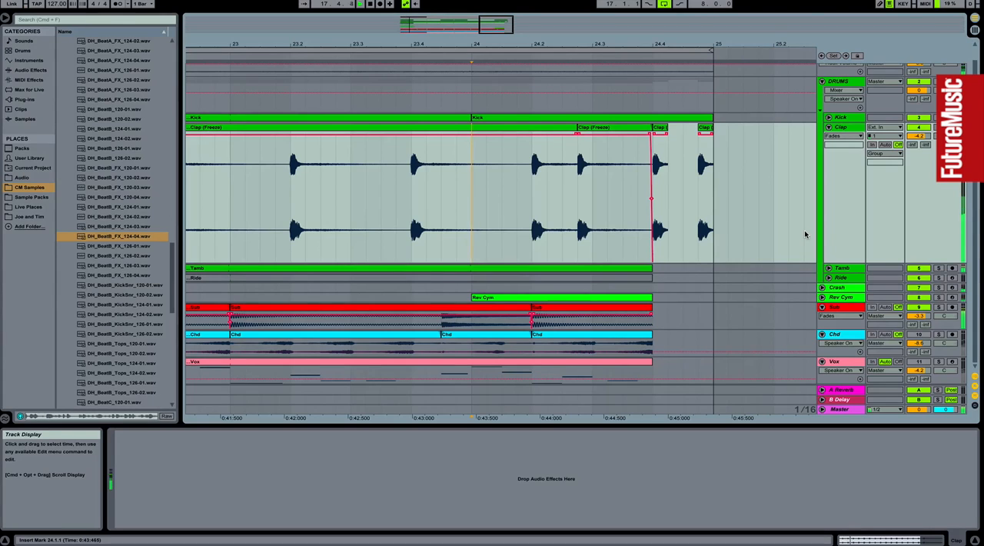
key("space")
left_click_drag(712, 117, 653, 118)
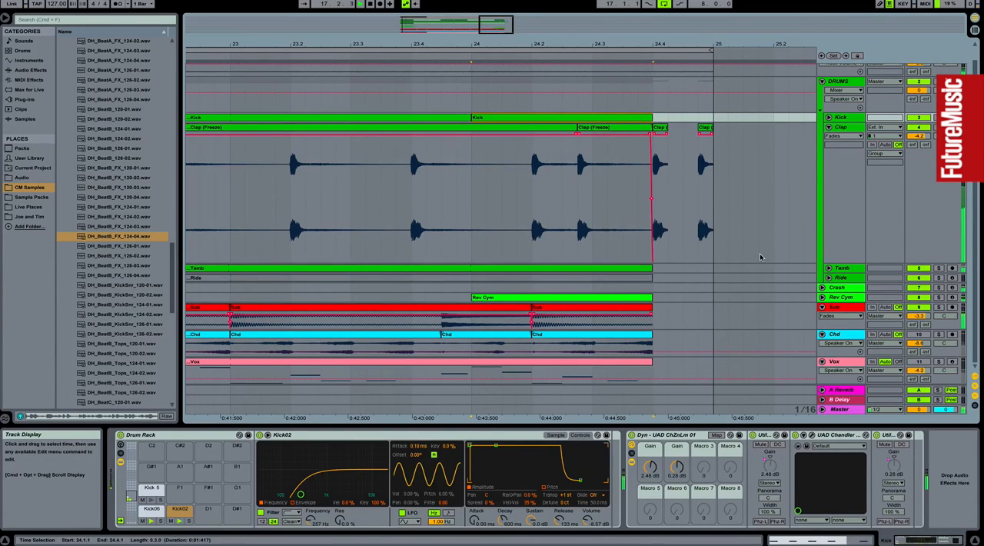
key("super+z")
key("super+z")
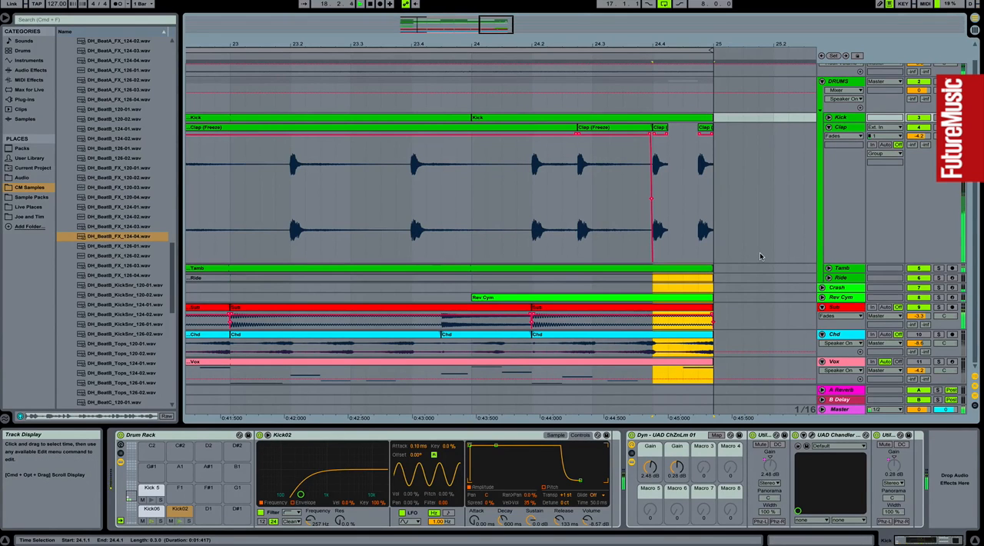
Step: Reduce the height of the Clap track in the arrangement
left_click_drag(669, 44, 688, 20)
left_click(842, 127)
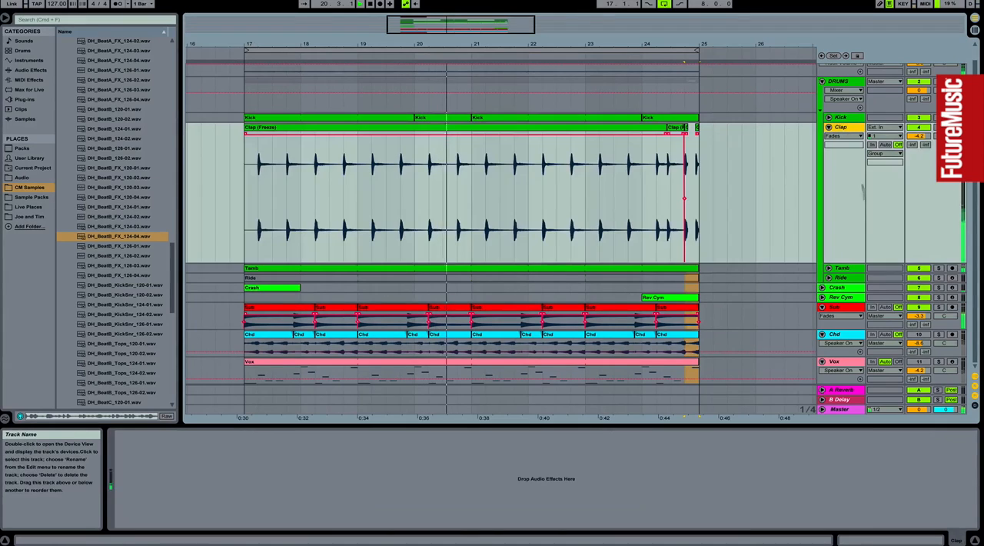
left_click_drag(842, 261, 842, 216)
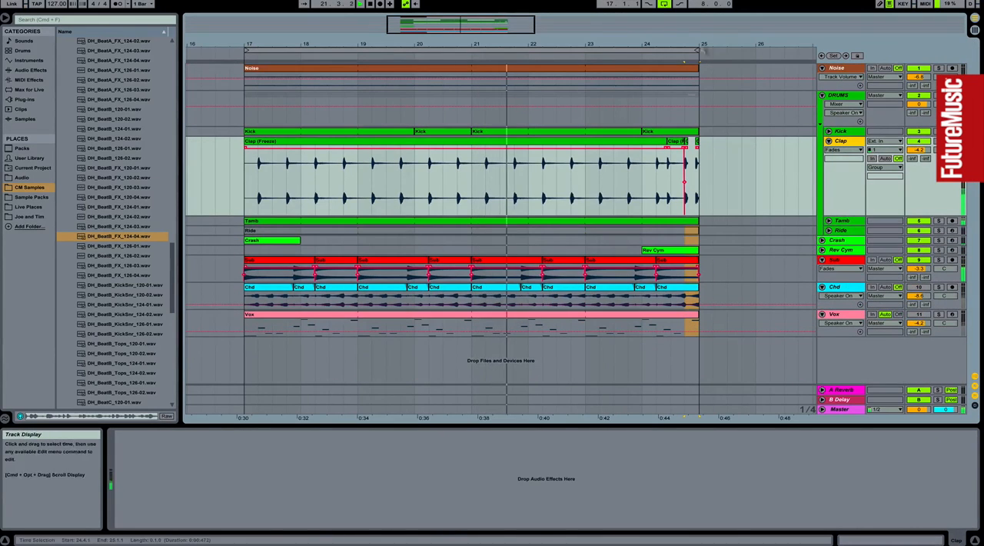
left_click_drag(697, 42, 697, 47)
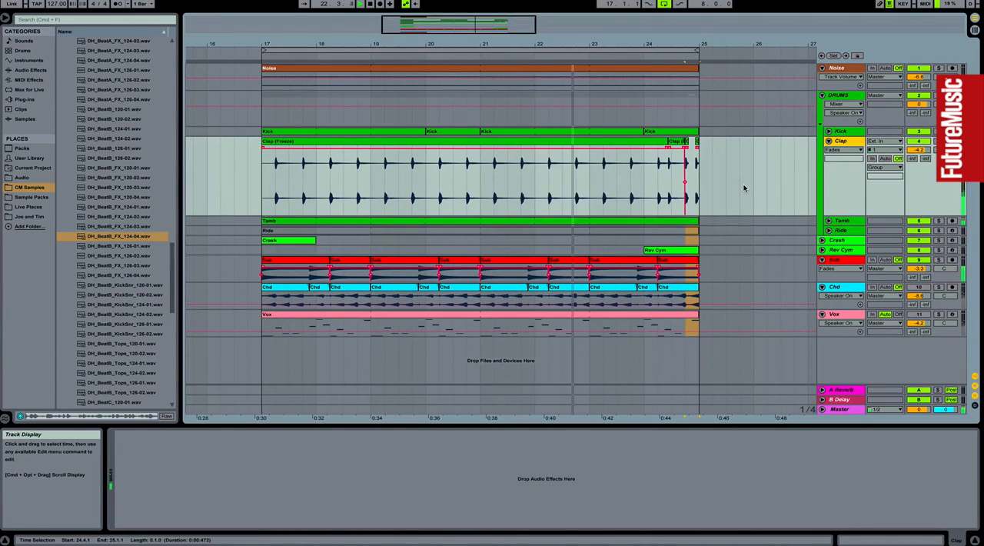
Step: Select the clap fill from 24.2.1 to 25.1.1 for review, and the Kick track after it
left_click_drag(658, 177, 699, 178)
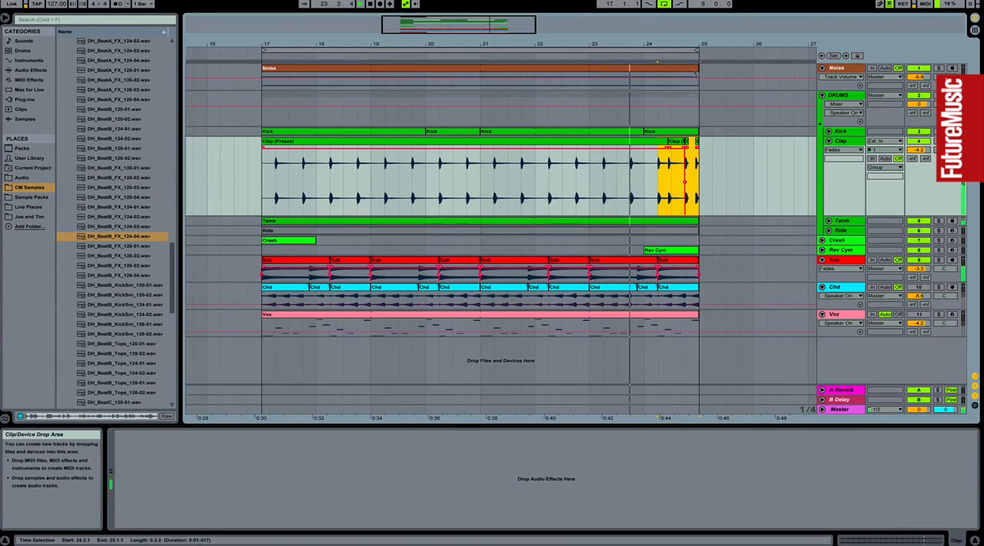
left_click_drag(688, 43, 688, 71)
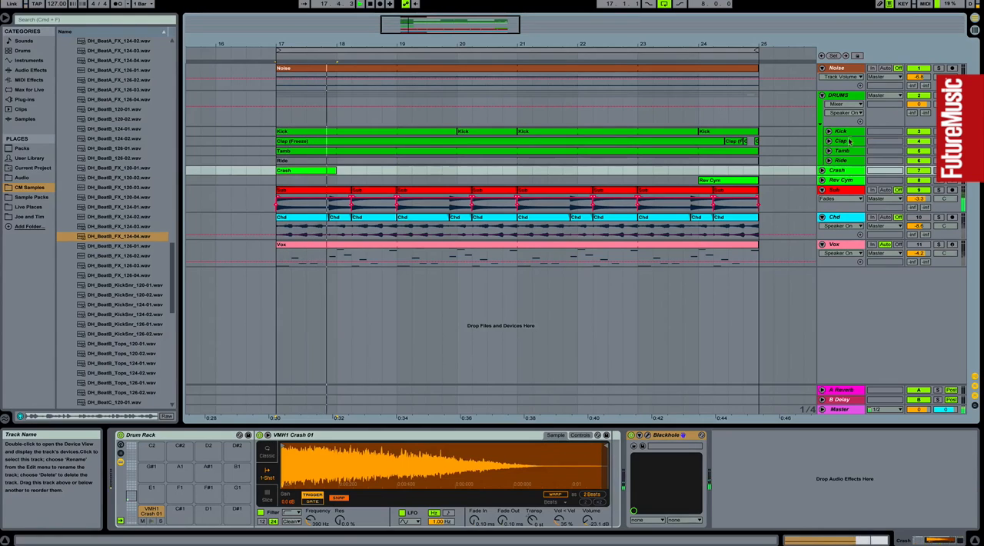
left_click(842, 132)
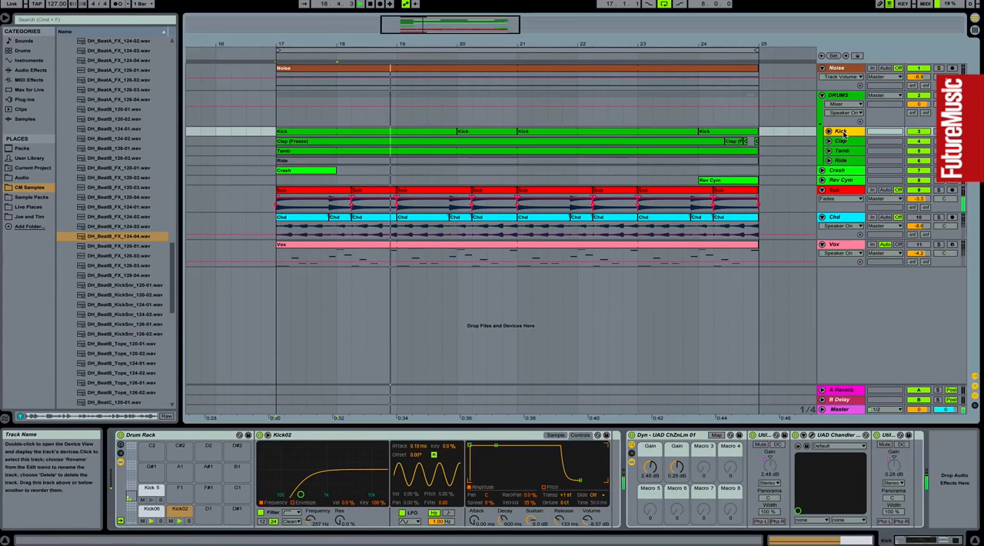
Step: Add a highpass Auto Filter to the end of the Kick track's devices, with a 213 Hz frequency and 25% resonance
left_click(32, 70)
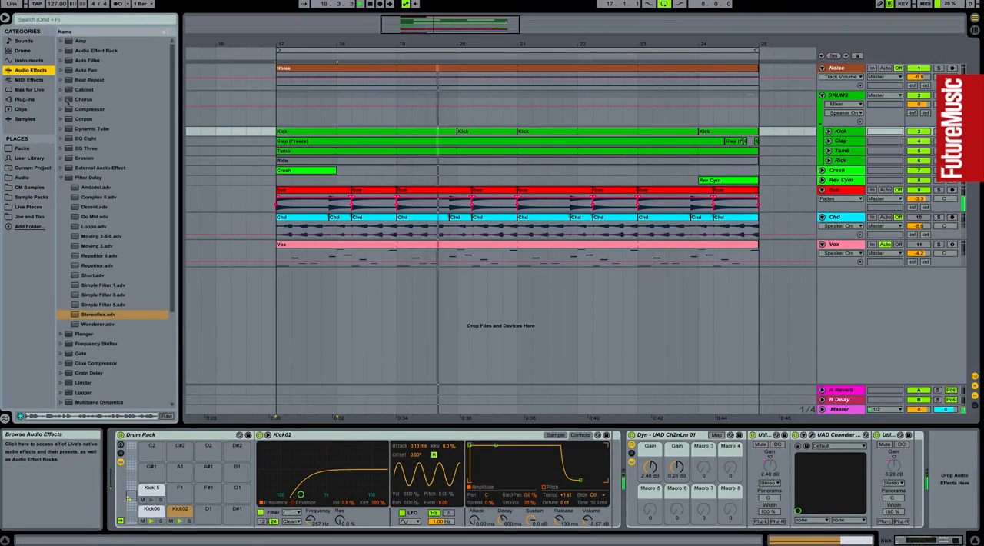
double_click(86, 60)
left_click(817, 503)
left_click_drag(893, 489, 838, 480)
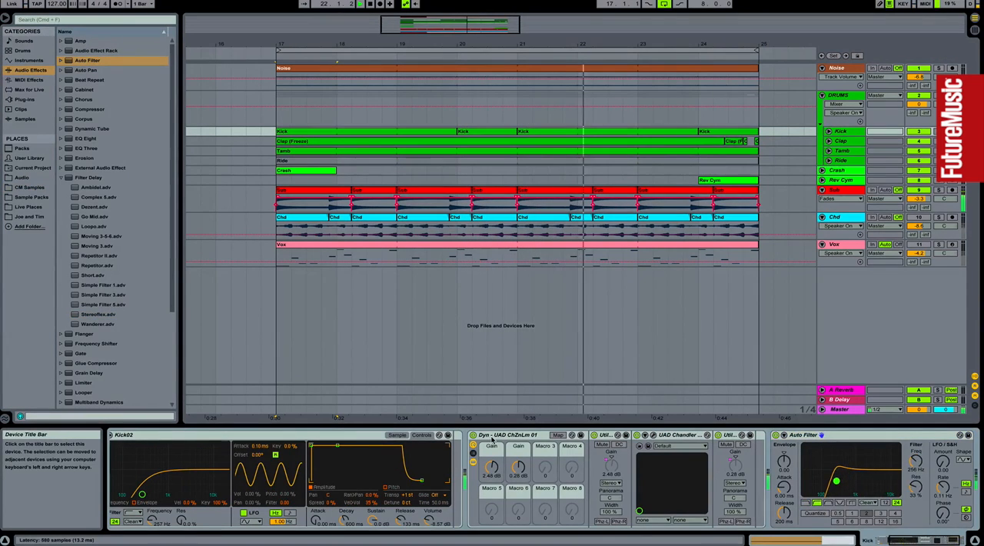
double_click(492, 436)
left_click_drag(547, 484, 549, 486)
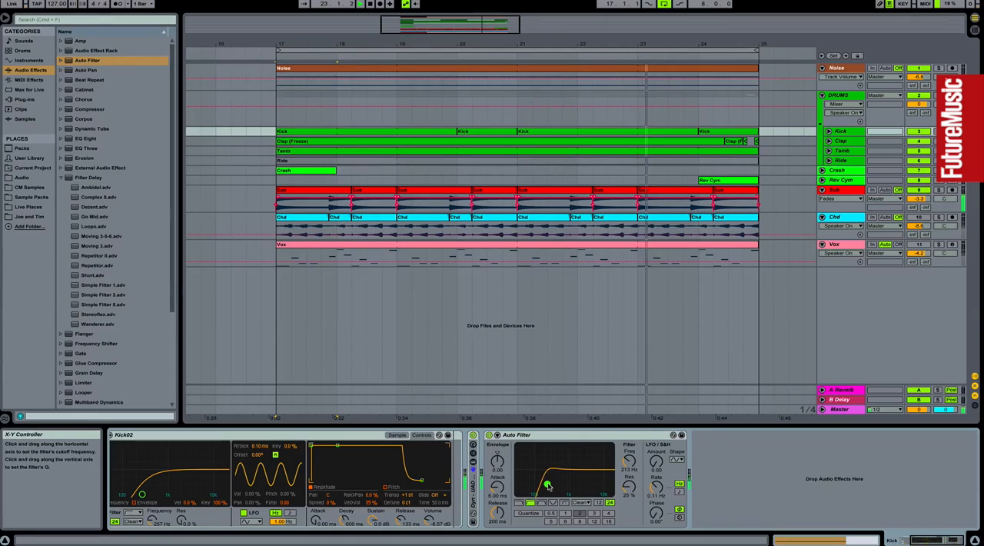
Step: Deactivate the Kick track's Auto Filter and draw its Device On automation to switch it on from bar 23 to bar 25
left_click(489, 435)
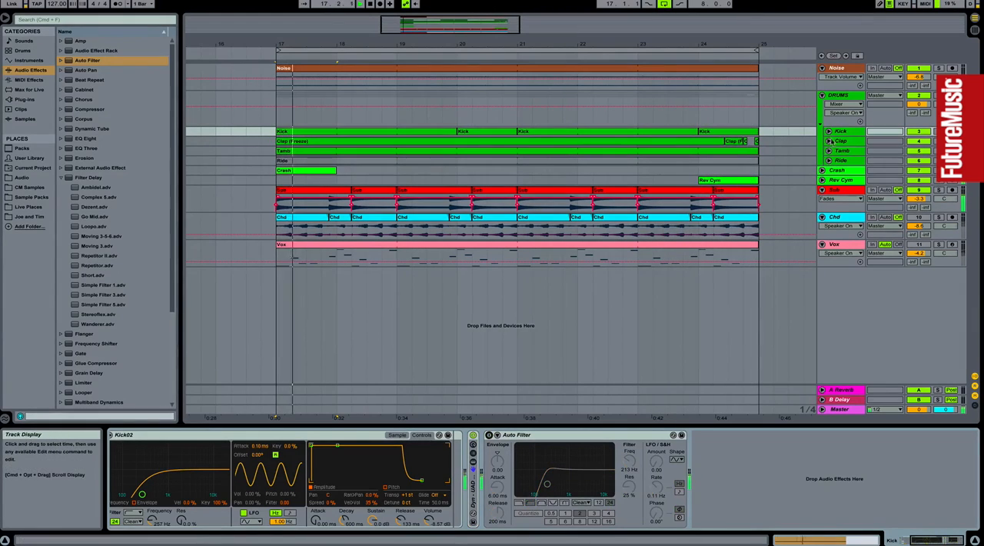
left_click(828, 132)
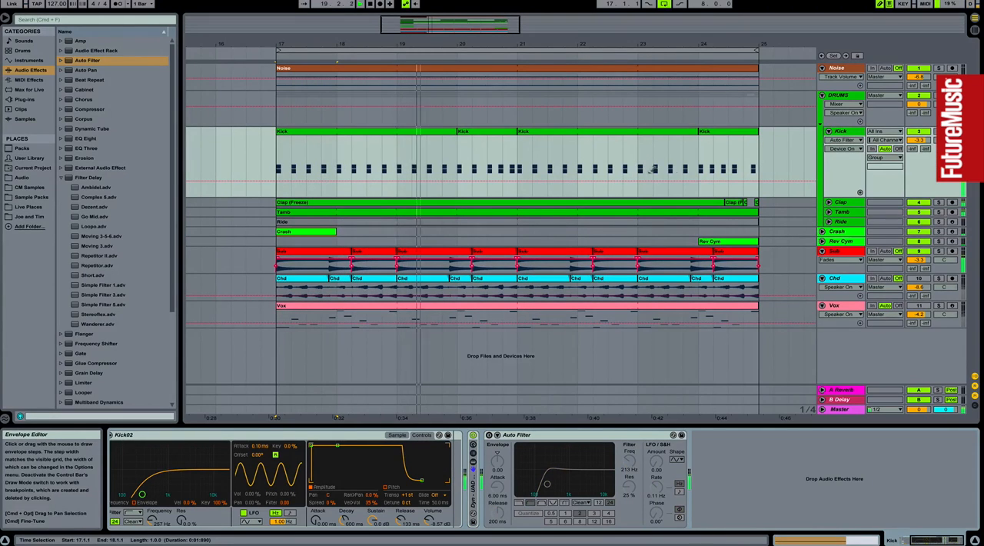
left_click_drag(645, 151, 754, 148)
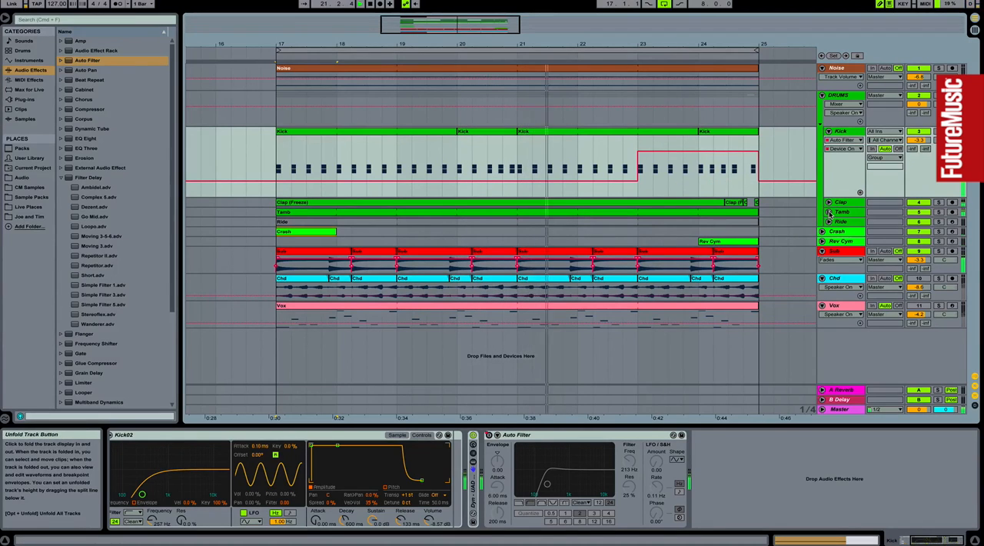
Step: Unfold the Tamb track and add a lowpass Auto Filter with an 8.04 kHz frequency and 19% resonance
left_click(830, 212)
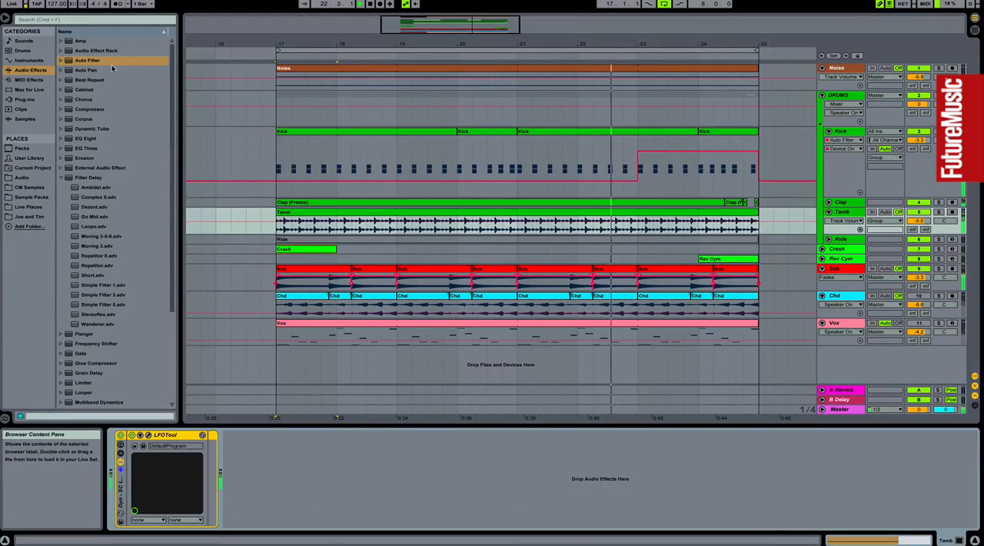
left_click(87, 60)
double_click(86, 60)
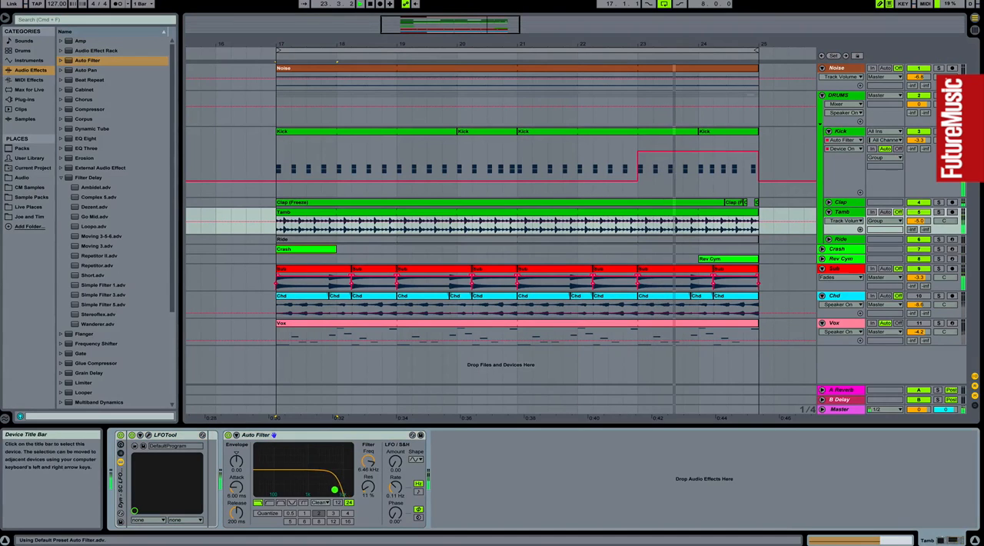
left_click_drag(344, 486, 337, 487)
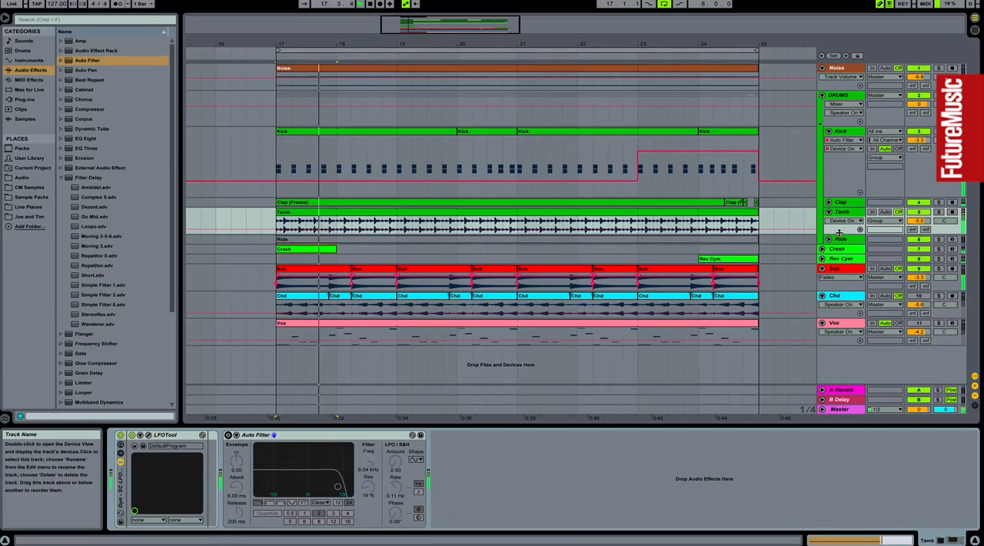
Step: Enlarge the Tamb track and draw its Auto Filter's Device On automation active from bar 23 to bar 25
left_click_drag(839, 234, 839, 294)
left_click_drag(643, 223, 752, 221)
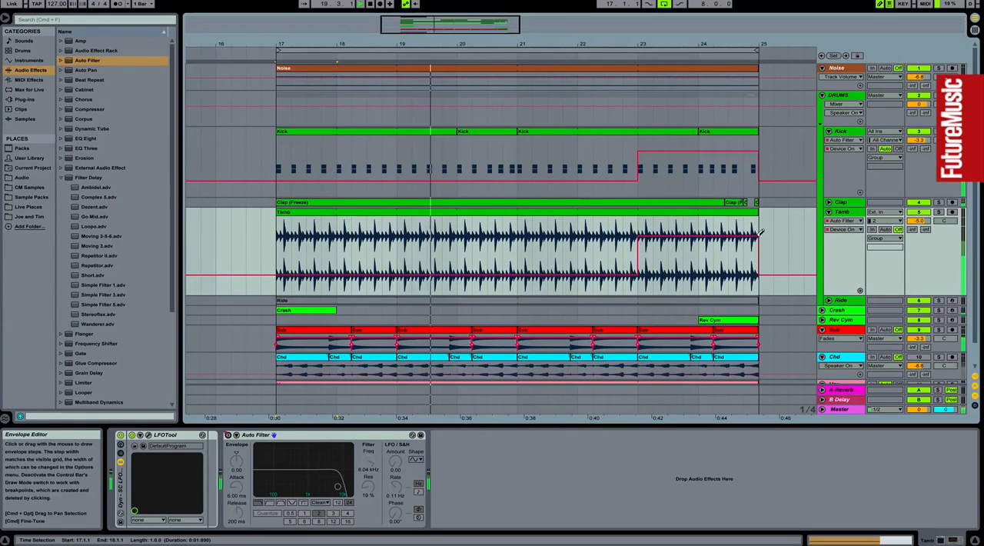
Step: Add a bandpass Auto Filter to the DRUMS group with a 342 Hz frequency and 57% resonance
left_click(839, 98)
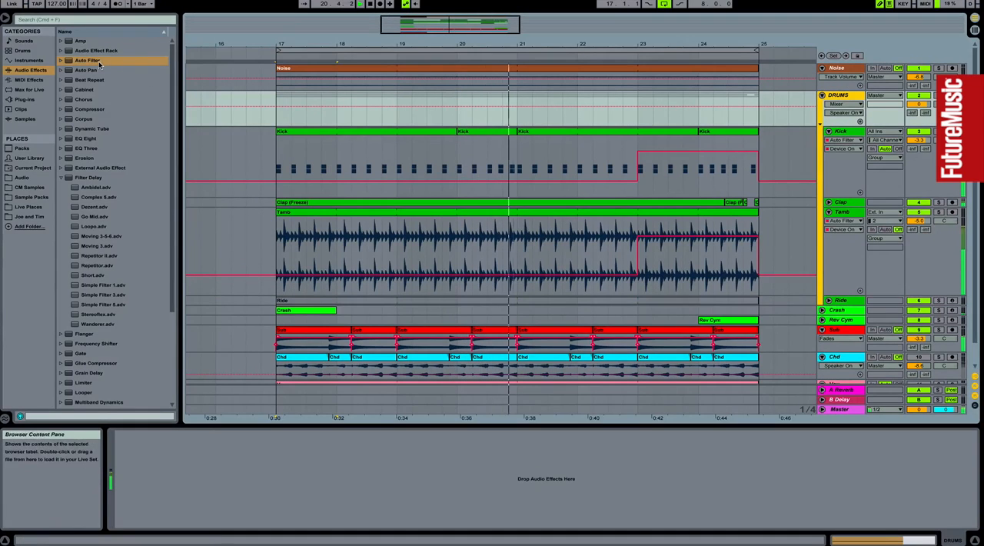
double_click(97, 61)
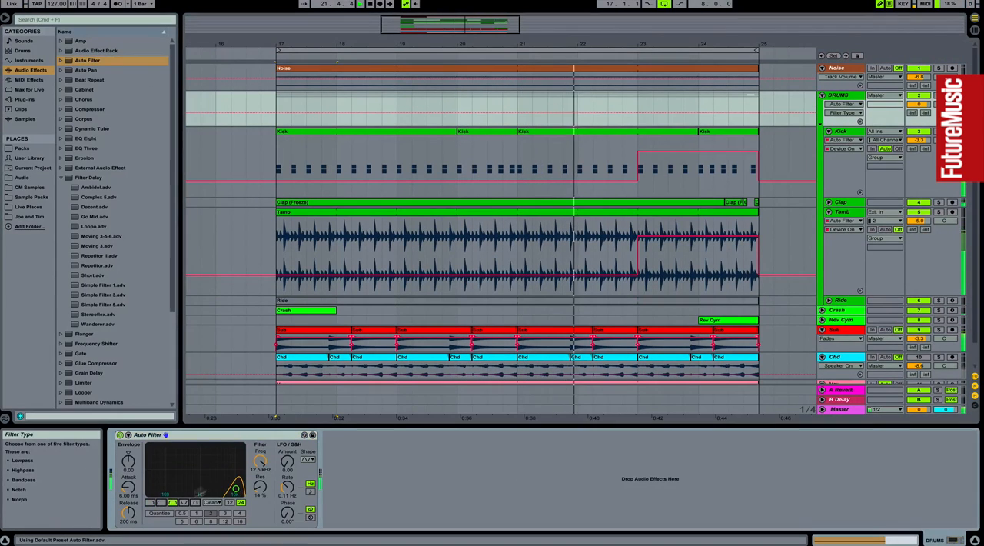
left_click_drag(203, 470, 198, 467)
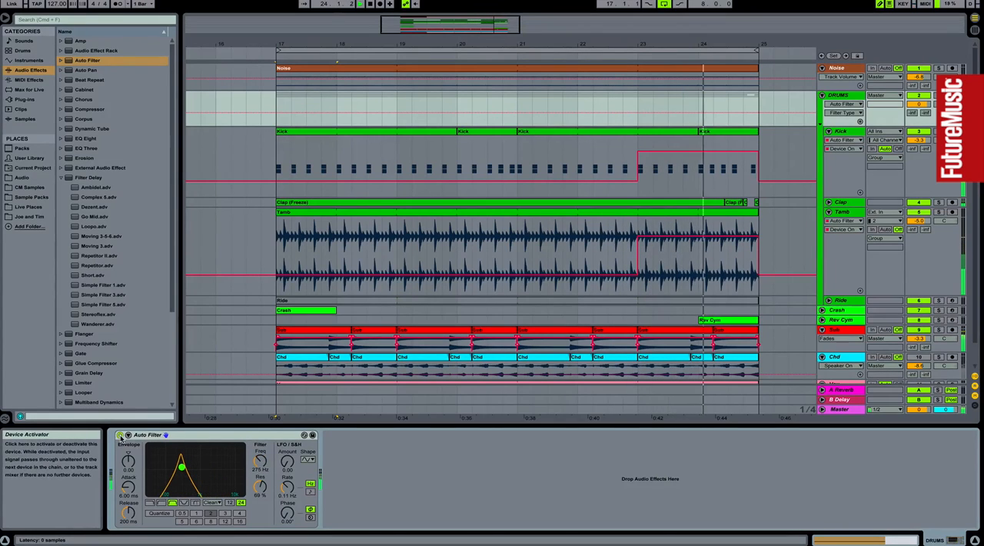
left_click(120, 436)
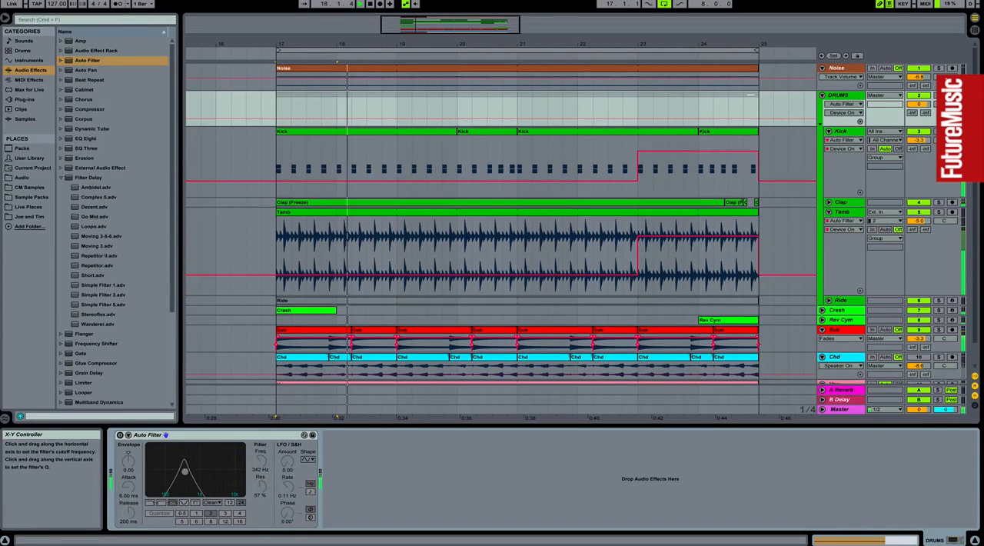
left_click(120, 436)
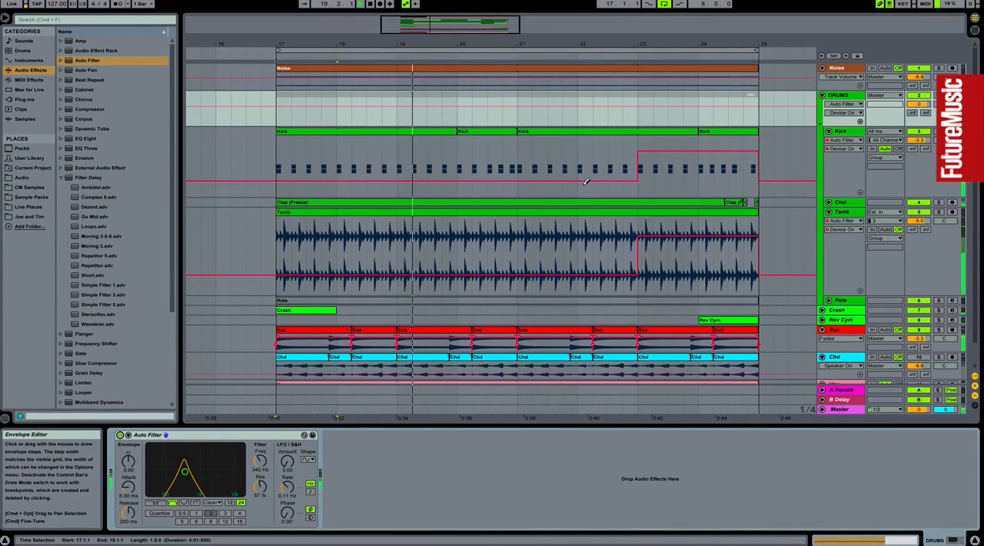
Step: Give the DRUMS filter its own enlarged Device On automation lane and draw it off until bar 21 and on from there
left_click(860, 120)
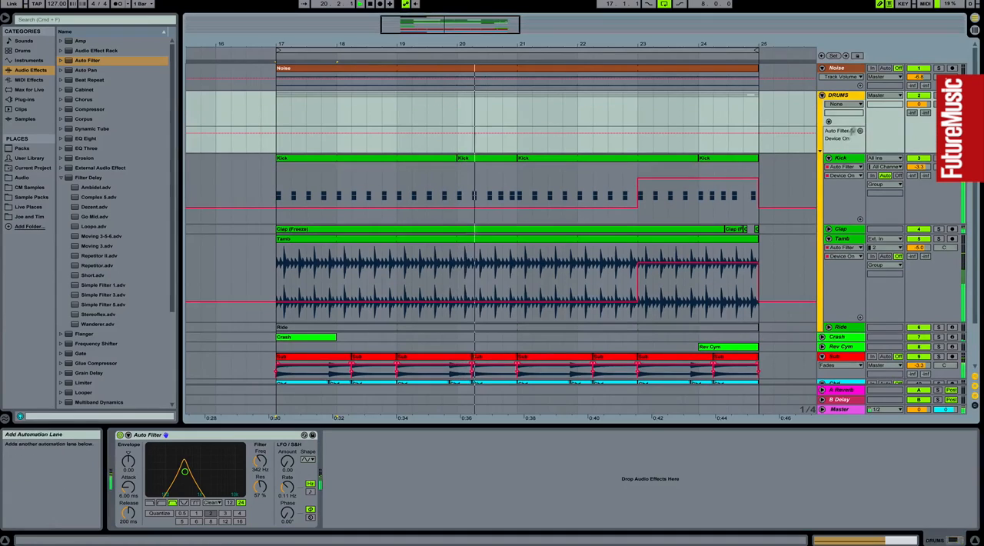
left_click_drag(843, 152, 843, 214)
left_click_drag(513, 208, 256, 208)
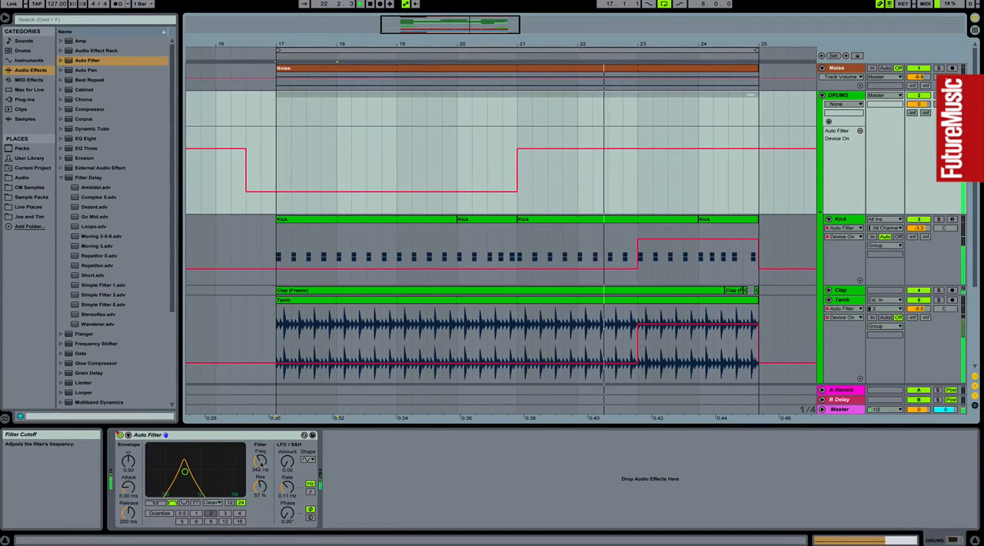
Step: Set the DRUMS filter's frequency to 472 Hz and automate it in a separate lane, dipping at bar 21 and rising steadily to bar 25
left_click_drag(264, 464, 264, 459)
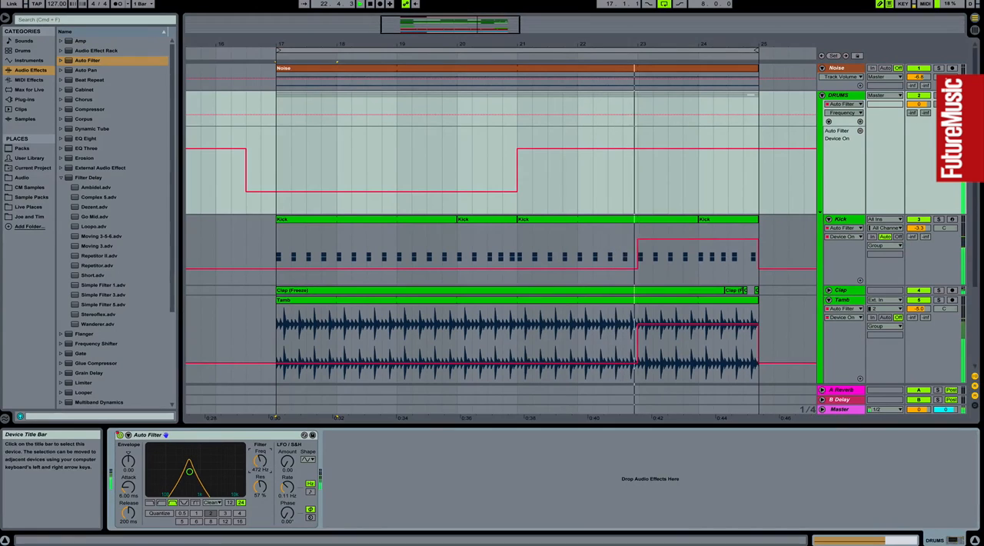
left_click(860, 122)
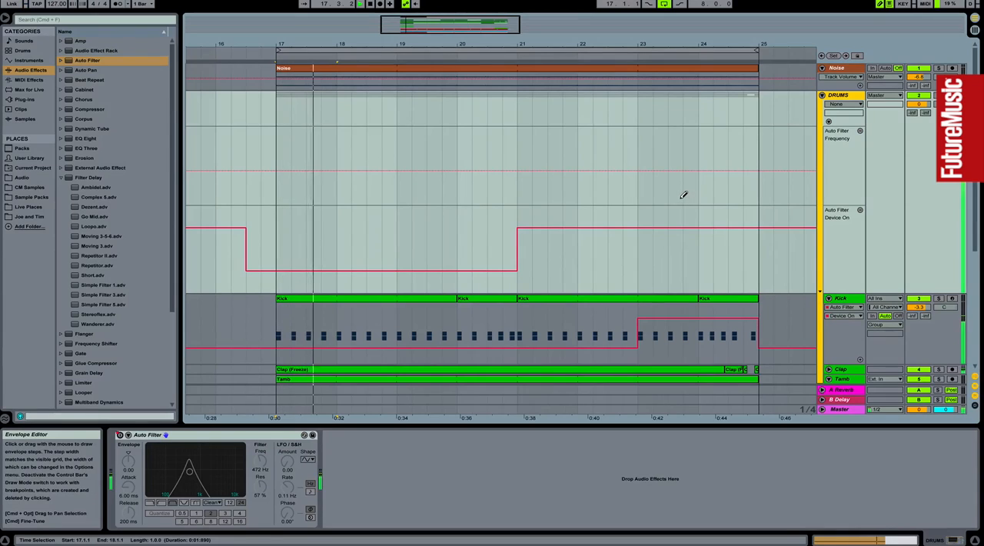
key("b")
left_click(514, 171)
left_click_drag(519, 171, 518, 185)
left_click_drag(753, 185, 758, 151)
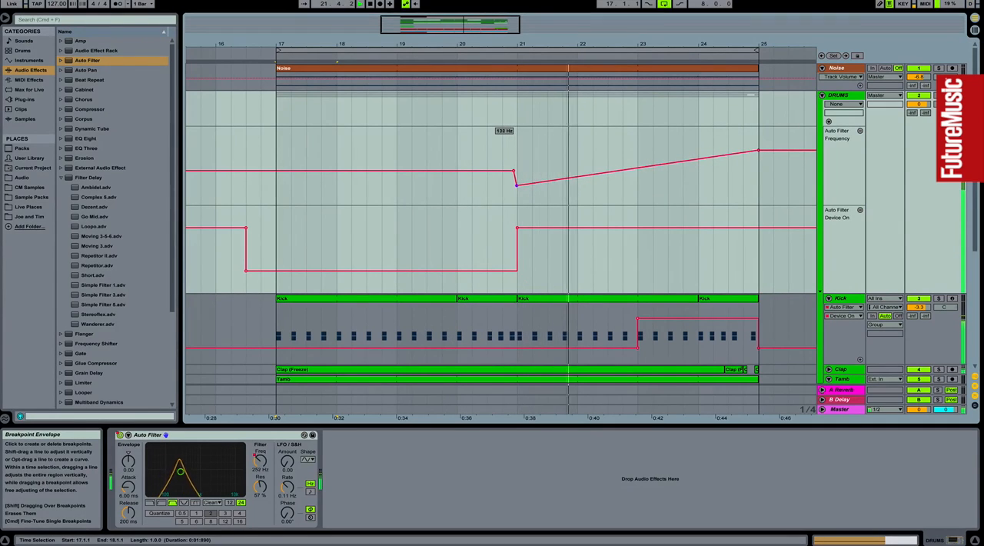
left_click_drag(760, 152, 759, 147)
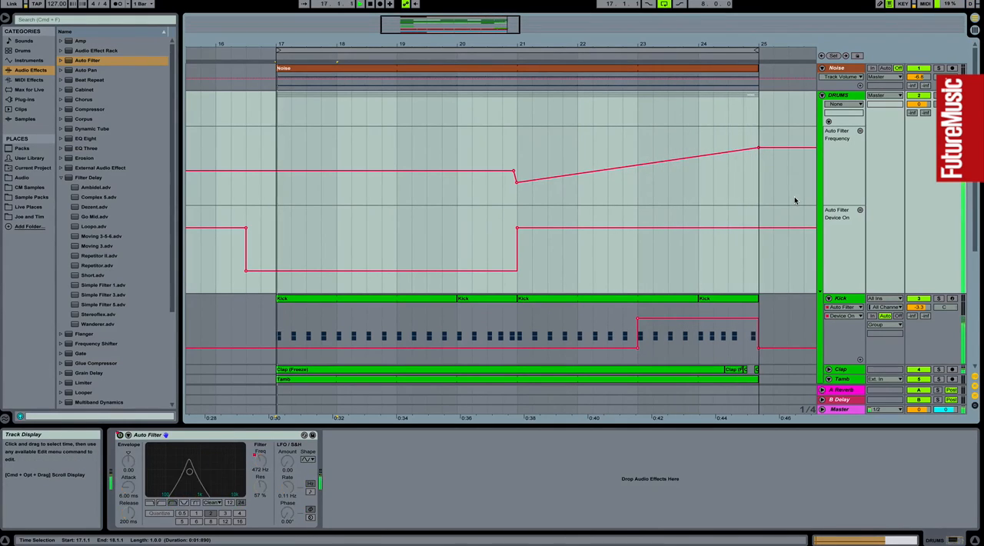
Step: Delete the Auto Filter from the DRUMS group
left_click(249, 435)
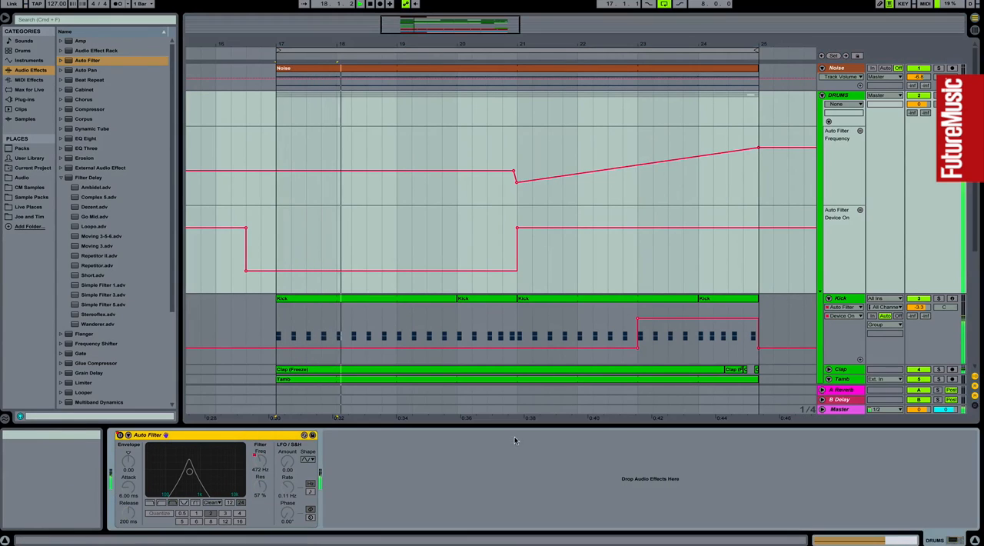
key("Delete")
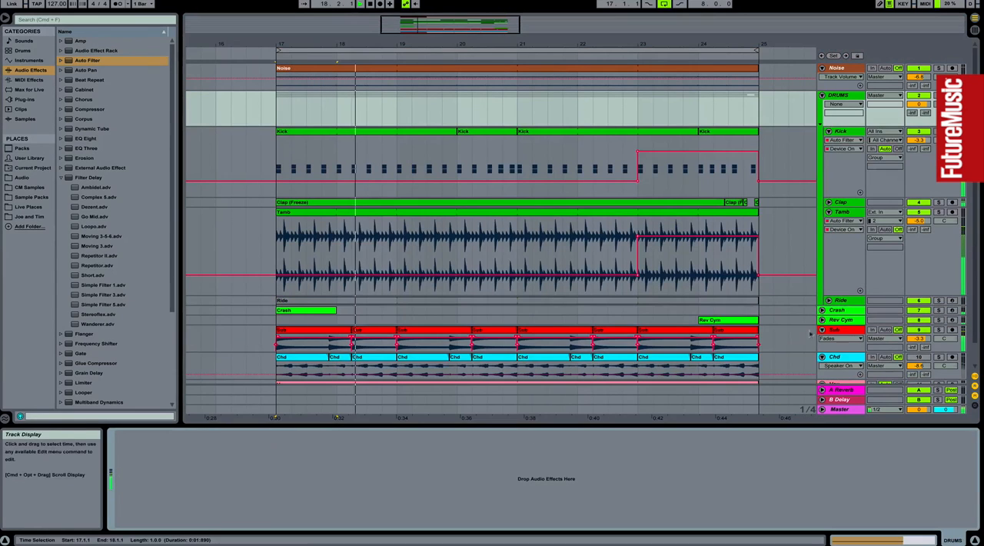
Step: Fold the Kick and Tamb tracks in the arrangement
left_click(829, 132)
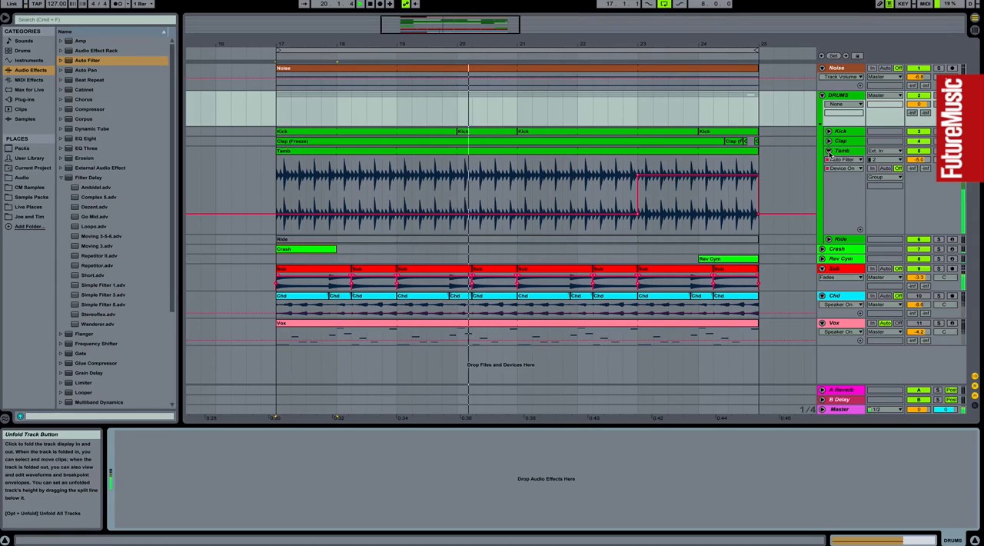
left_click(829, 151)
left_click_drag(631, 48, 572, 23)
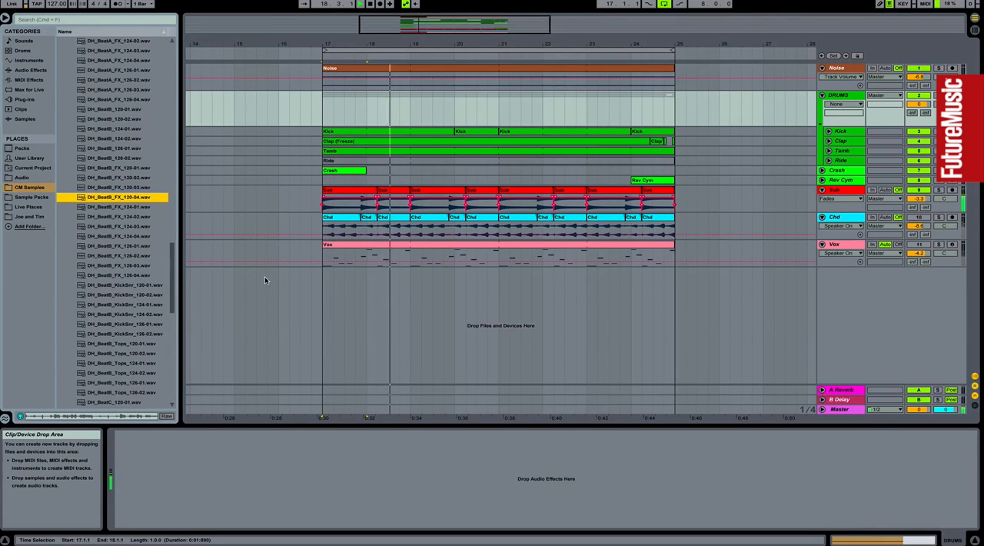
Step: Unfold the Tamb track and duplicate its sixteenth-note slice at 24.1.3 repeatedly until the copies reach 25.1.1
left_click(828, 151)
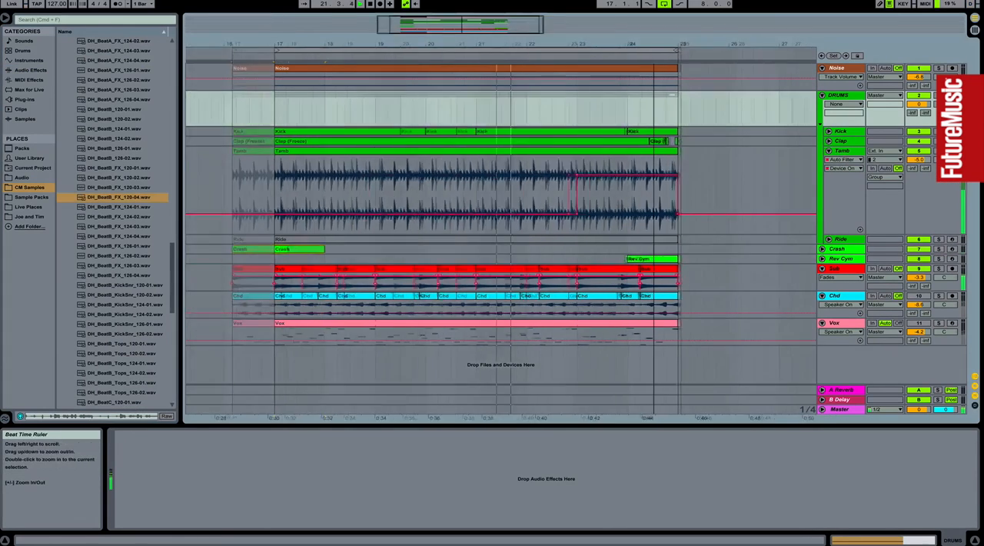
left_click_drag(656, 45, 655, 46)
left_click_drag(498, 177, 523, 167)
key("ctrl+d")
key("ctrl+d")
key("ctrl+d")
key("ctrl+d")
key("ctrl+d")
key("ctrl+d")
key("ctrl+d")
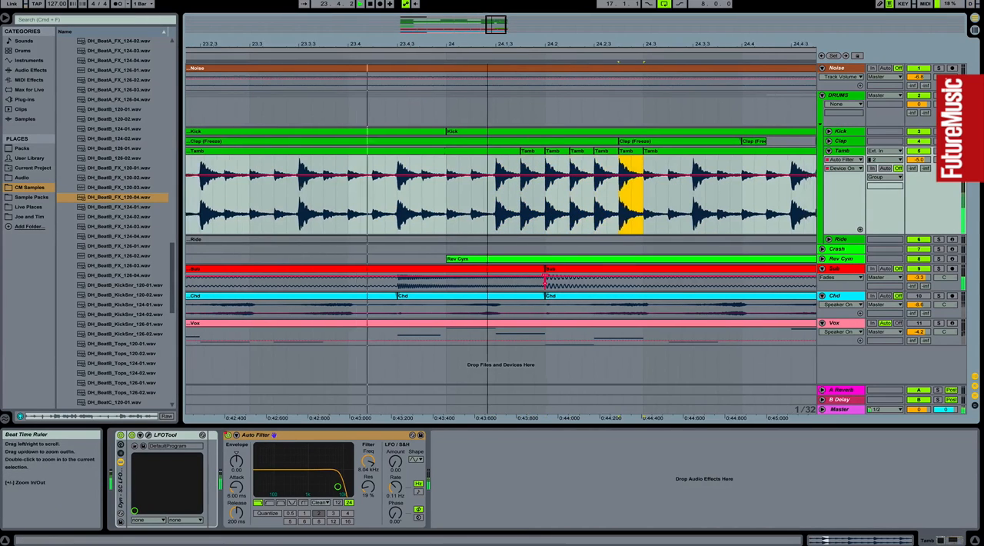
left_click_drag(483, 48, 483, 44)
key("ctrl+d")
key("ctrl+d")
key("ctrl+d")
key("ctrl+d")
key("ctrl+d")
key("ctrl+d")
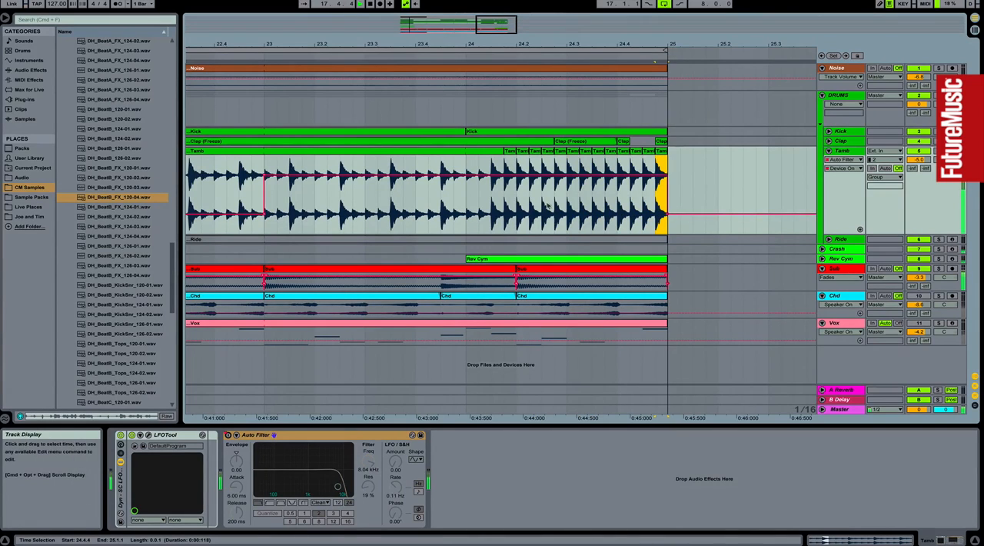
Step: Draw the Tamb filter's Device On automation off from 24.1.1 to 25.1.1
key("b")
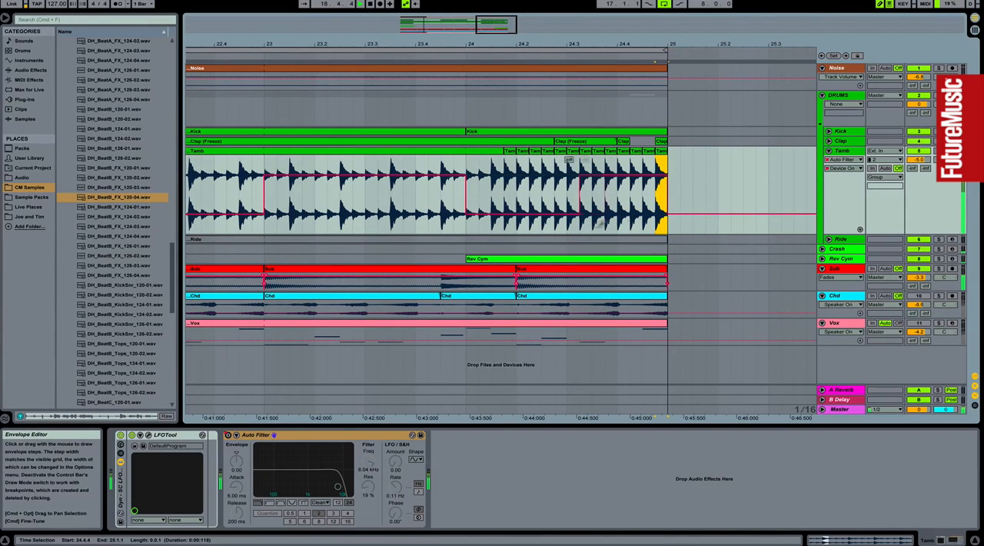
left_click_drag(577, 42, 577, 16)
Step: In the Kick clip at 24.1.1, try copying the kick notes at 1.4 to 1.3.3, undo it, and deactivate the notes at 1.4
double_click(574, 132)
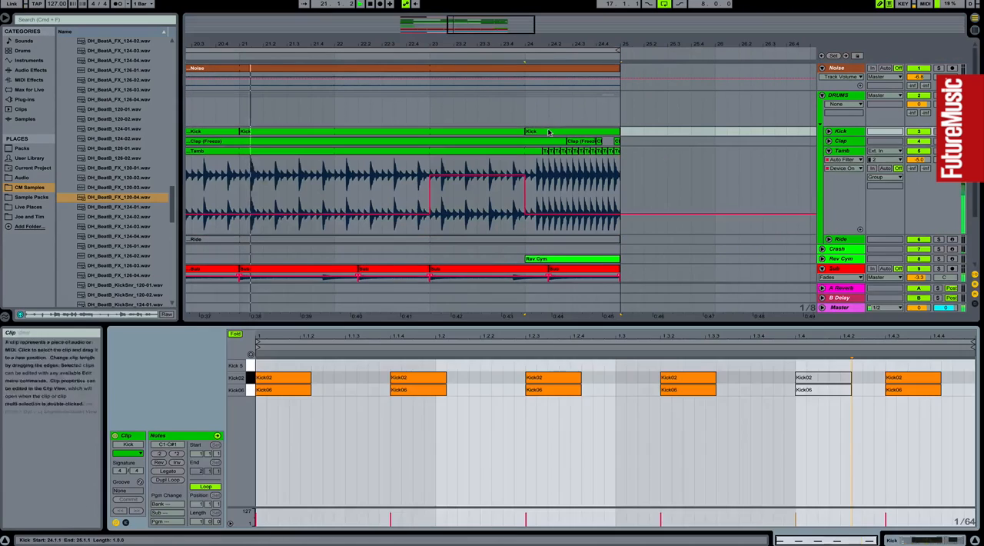
mouse_move(825, 365)
left_mouse_down()
mouse_move(818, 420)
mouse_move(773, 396)
mouse_move(725, 394)
left_mouse_up()
key("0")
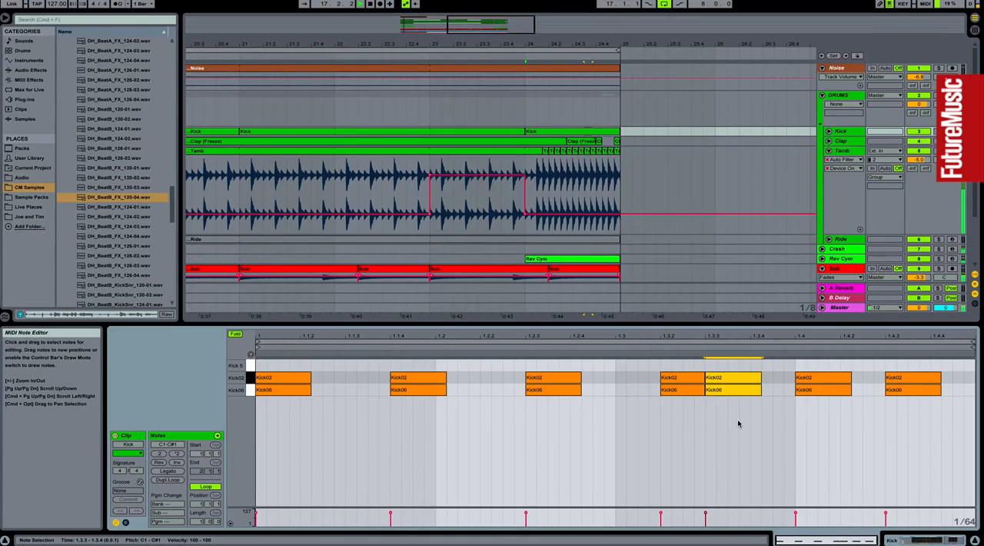
key("super+z")
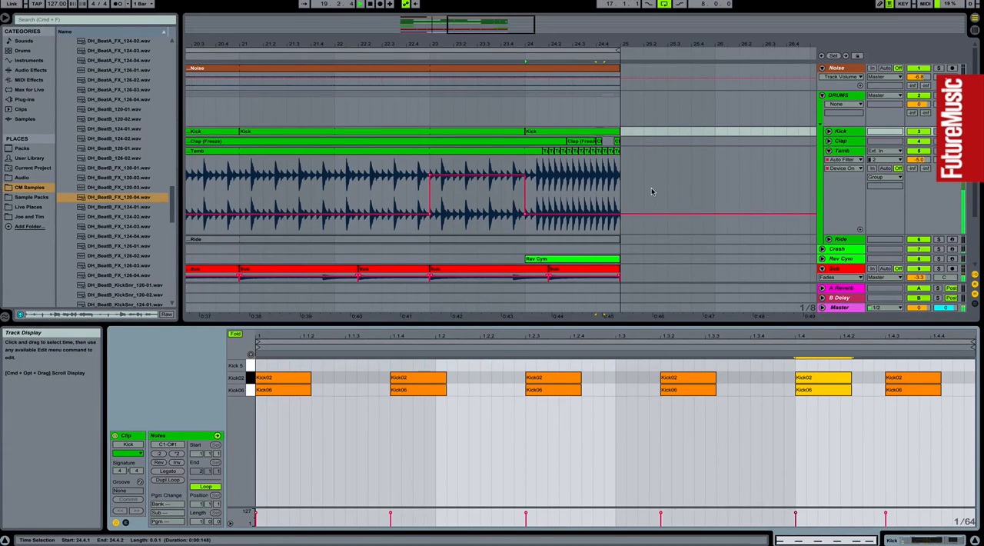
key("0")
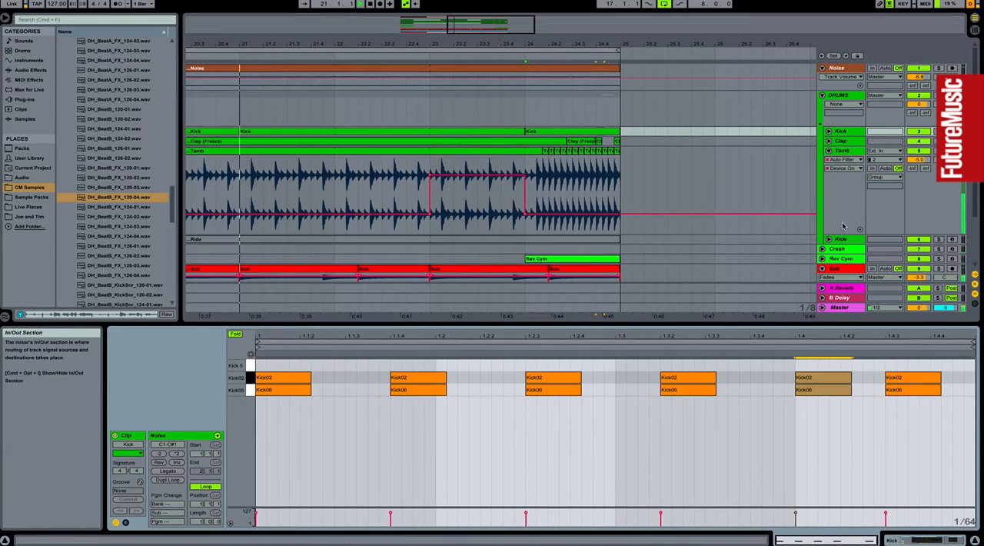
Step: Fold the Tamb track, shrink the clip view, and place DH_BeatB_FX_120-04.wav on a new audio track at 24.3.1
left_click(829, 151)
left_click_drag(553, 323, 553, 388)
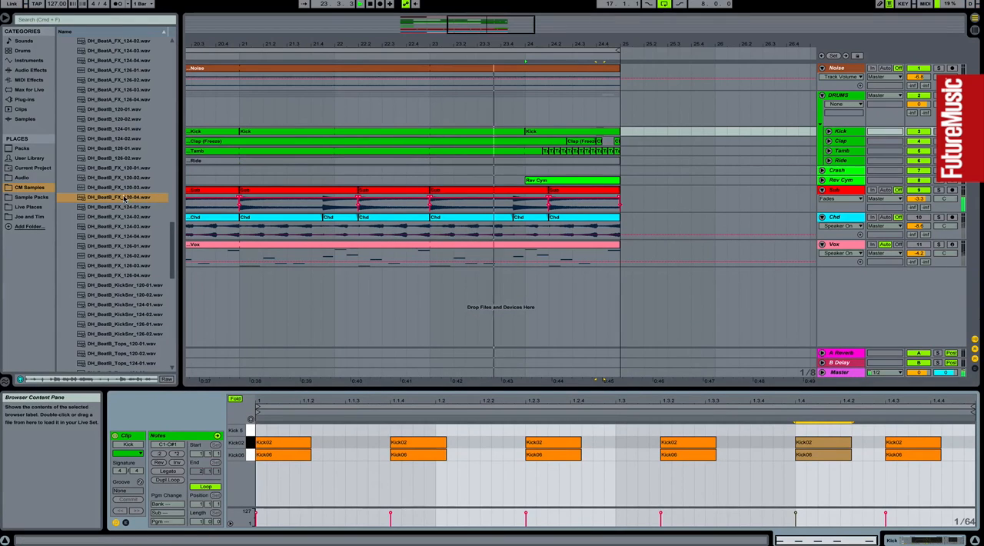
mouse_move(114, 198)
left_mouse_down()
mouse_move(585, 284)
mouse_move(552, 286)
mouse_move(573, 288)
left_mouse_up()
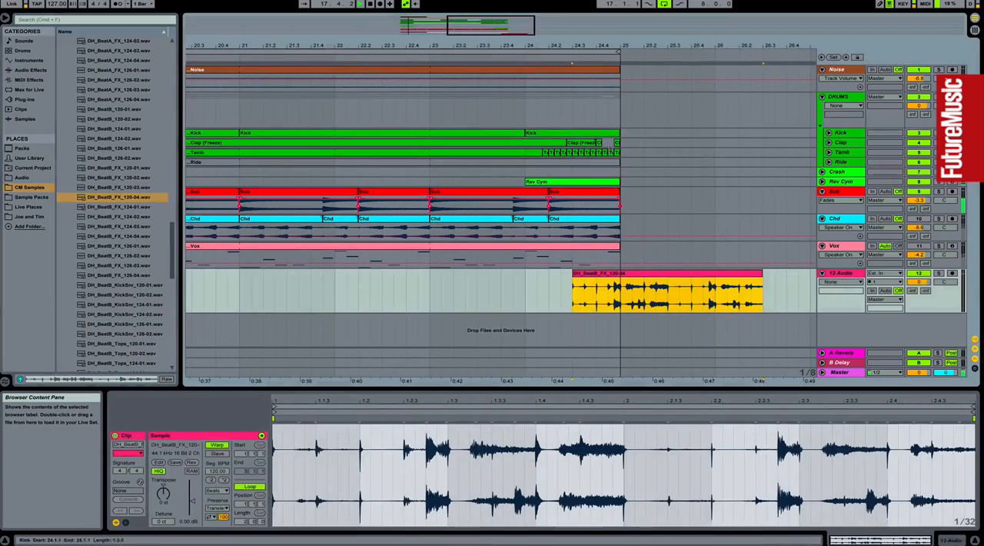
Step: Delete the drum, Rev Cym, Sub, Chd and Vox material between 24.3.1 and 25.1.1
left_click_drag(624, 259, 566, 136)
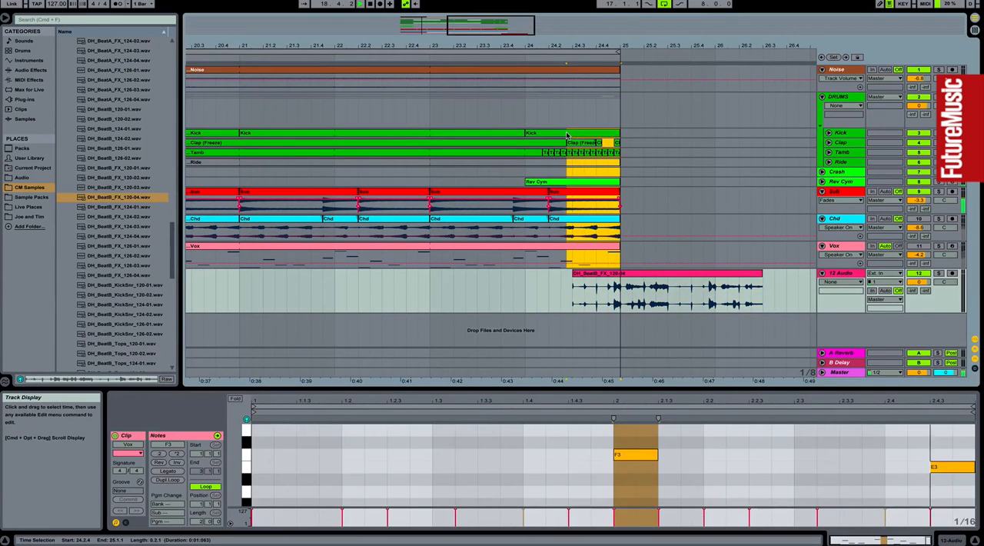
key("Delete")
left_click(523, 280)
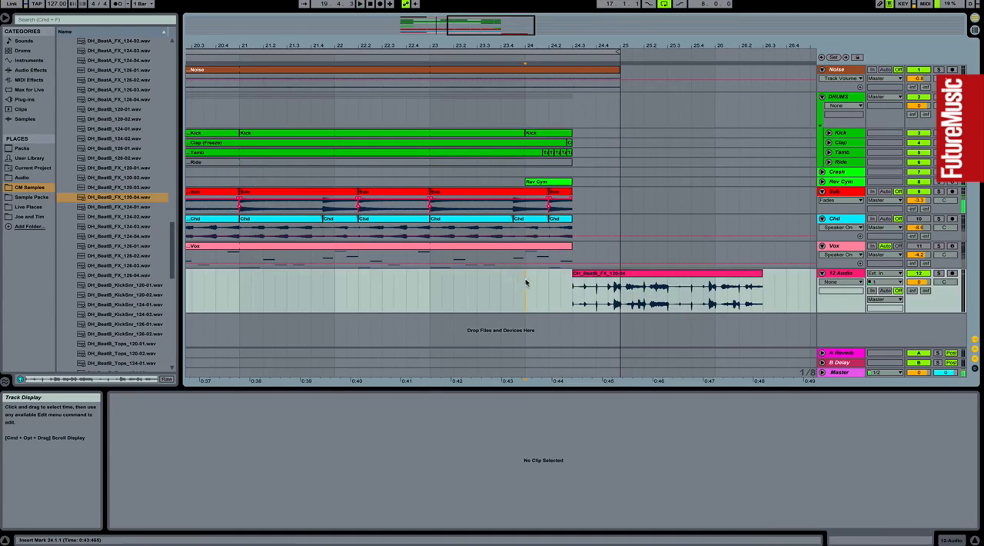
Step: Trim the FX clip to 24.3.1–25.1.1, starting from sample position 1.3, and set the 12 Audio track volume to -3.0 dB
mouse_move(918, 282)
left_mouse_down()
mouse_move(918, 269)
mouse_move(918, 292)
left_mouse_up()
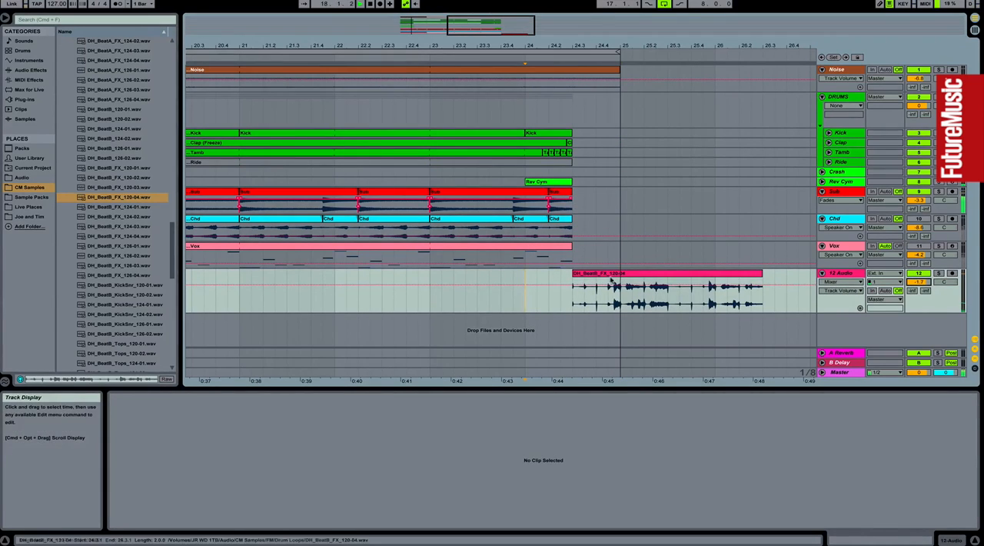
left_click_drag(597, 281, 573, 289)
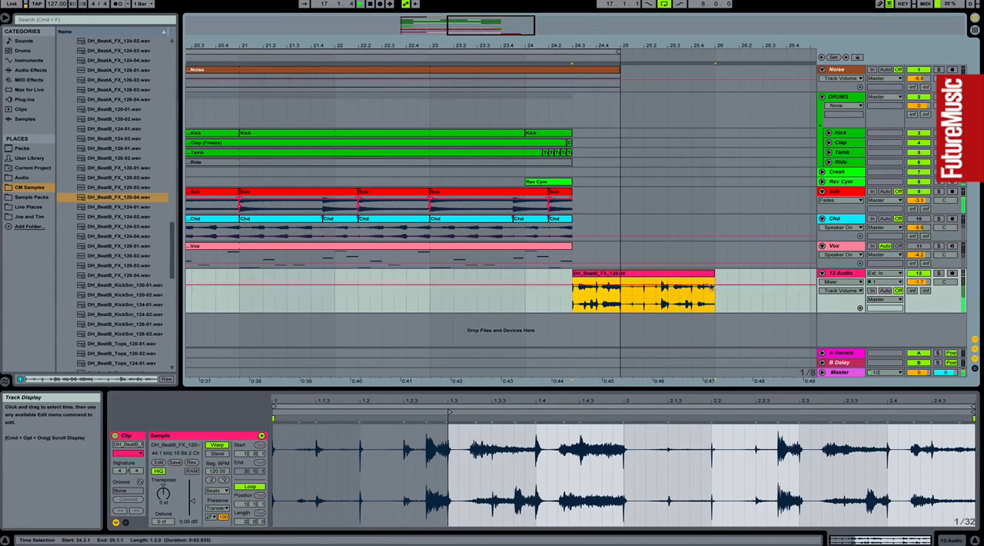
left_click_drag(713, 283, 624, 276)
left_click(431, 281)
key("space")
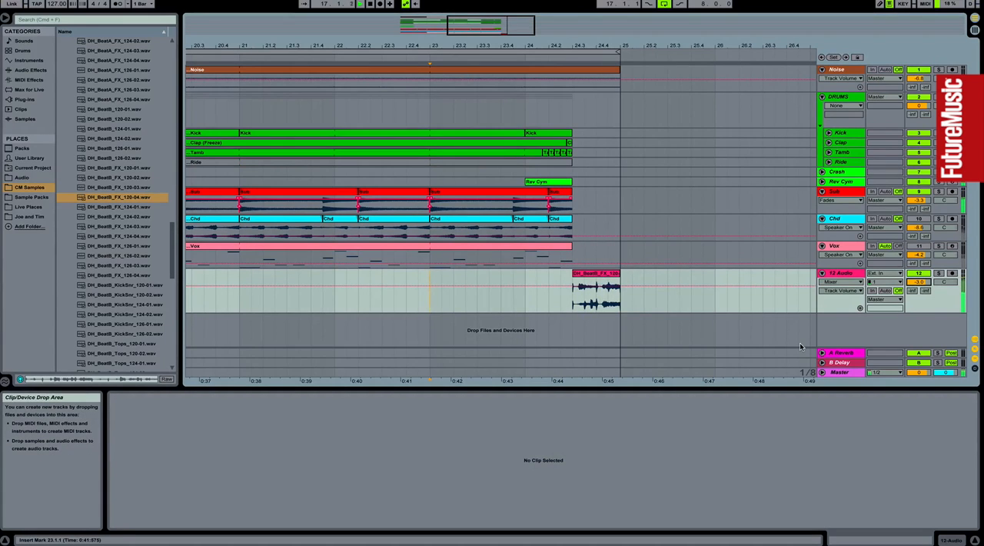
Step: Extend the Rev Cym clip at 24.1.1 to 25.1.1 and play from 23.1.1
left_click_drag(620, 46, 618, 34)
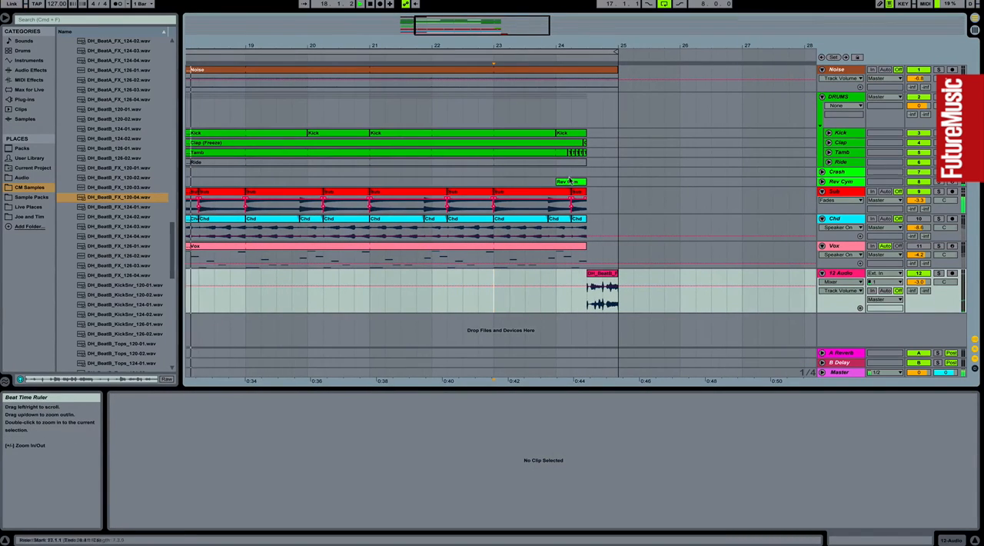
left_click(571, 181)
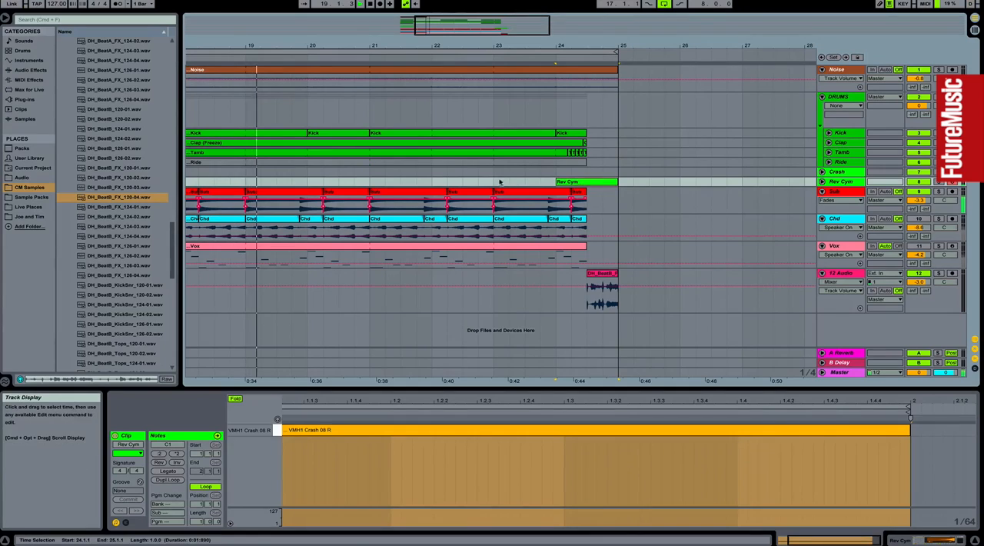
left_click(508, 181)
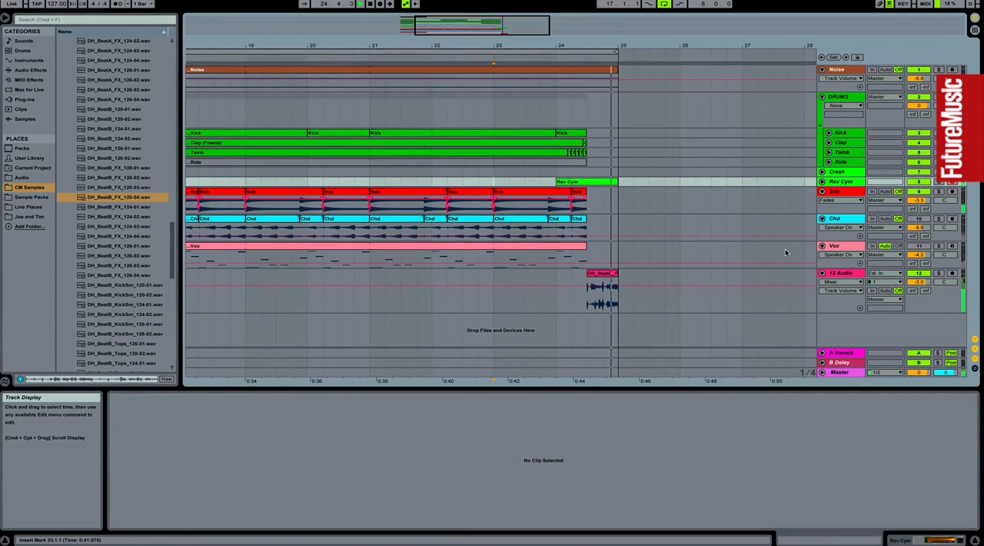
Step: Draw the Clap track's A-Reverb send automation at full level from 24.4.1 to 25.1.1
left_click_drag(591, 47, 591, 17)
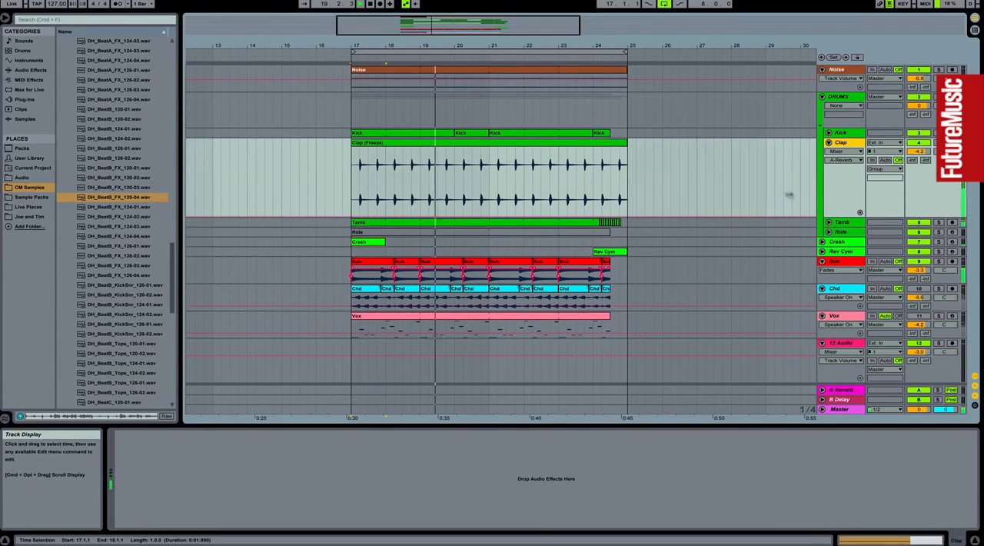
left_click(925, 161)
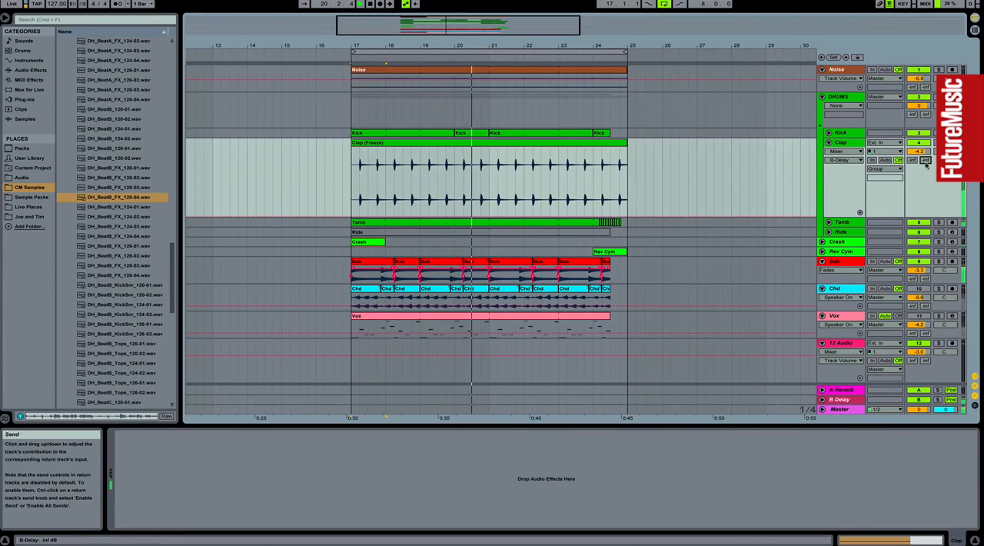
left_click_drag(632, 46, 630, 112)
mouse_move(912, 161)
left_mouse_down()
mouse_move(912, 92)
mouse_move(912, 162)
left_mouse_up()
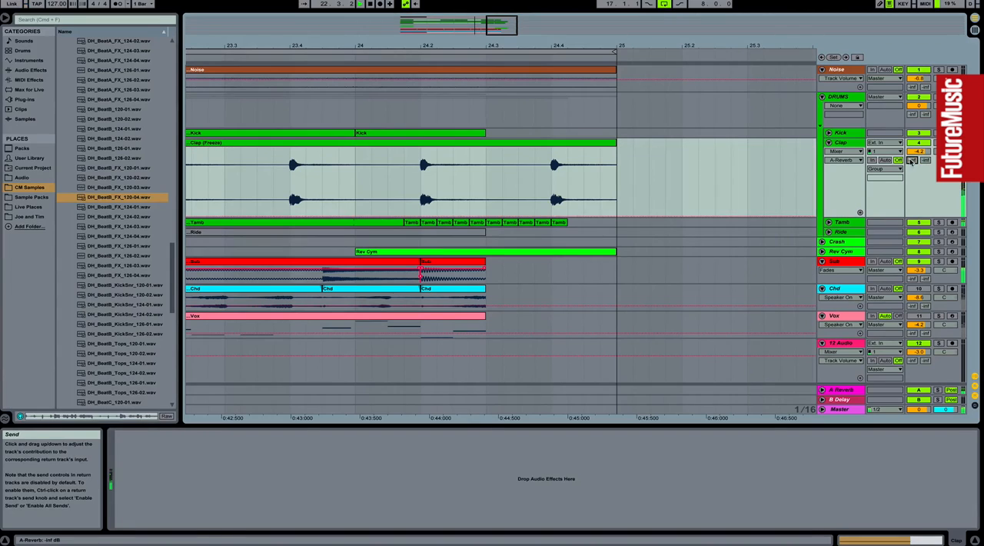
key("b")
left_click(569, 141)
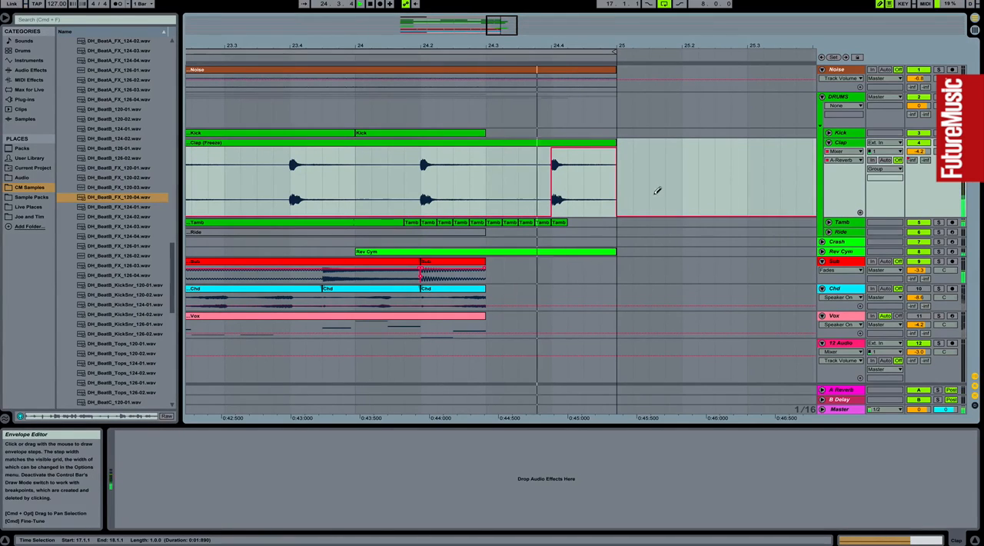
Step: On the A Reverb return's Reverb, set Size to 500.00 and Decay Time to 60.0 s
left_click(846, 391)
left_click_drag(250, 514, 249, 479)
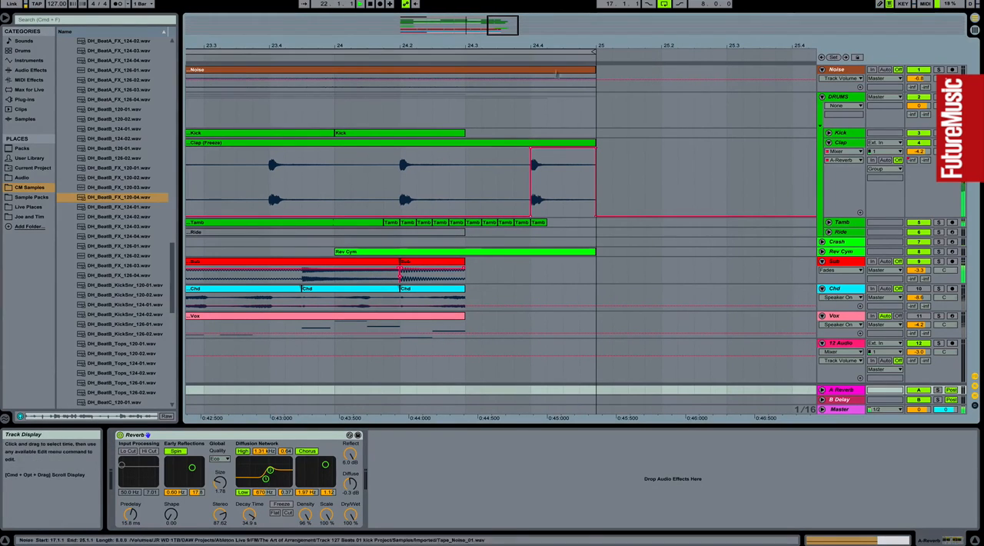
left_click_drag(469, 186, 607, 189)
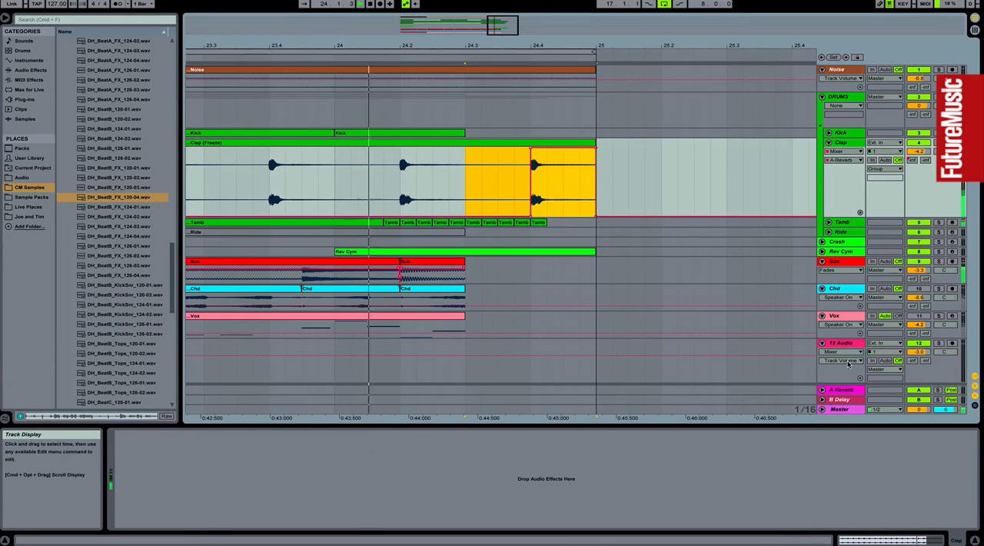
left_click(846, 390)
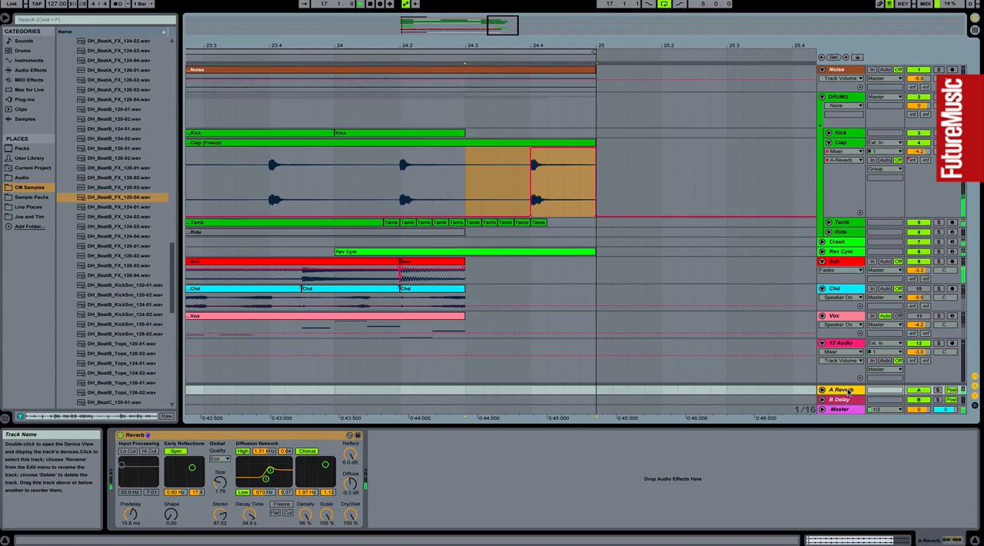
left_click_drag(220, 483, 220, 440)
left_click_drag(250, 515, 262, 468)
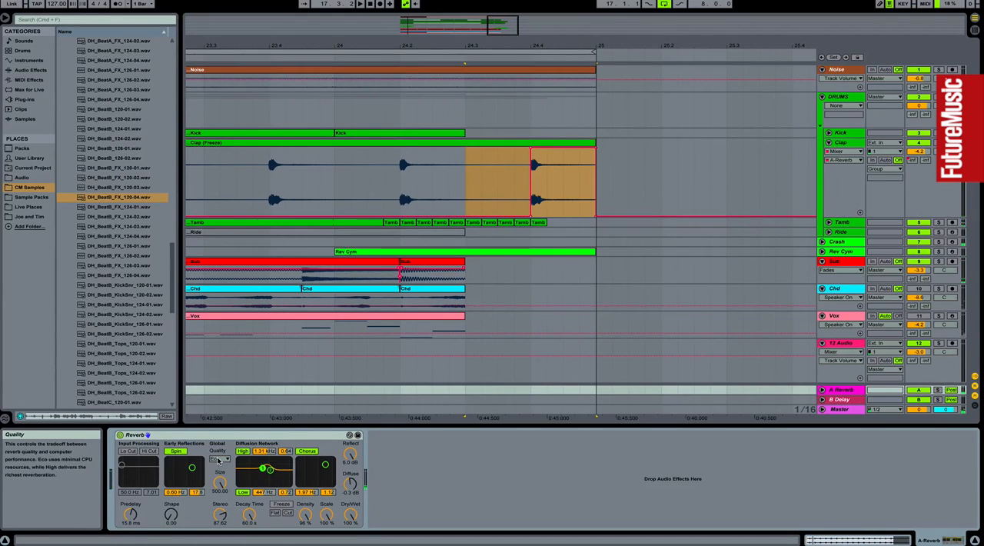
Step: Set the Reverb to High quality with Size 470.29, Predelay 2.81 ms and Stereo 119.05
left_click_drag(224, 515, 220, 491)
left_click_drag(131, 514, 131, 522)
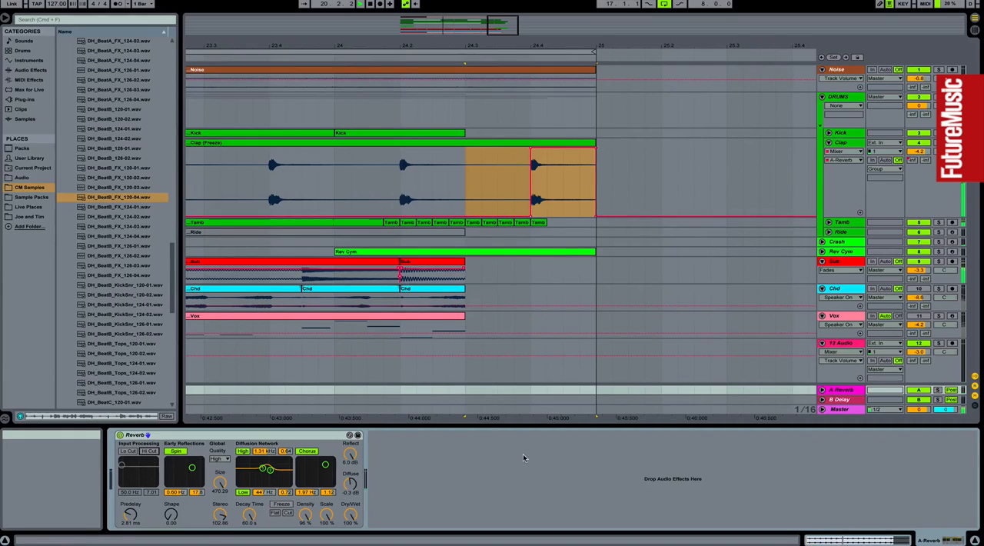
left_click_drag(220, 514, 220, 501)
left_click(250, 514)
left_click(283, 505)
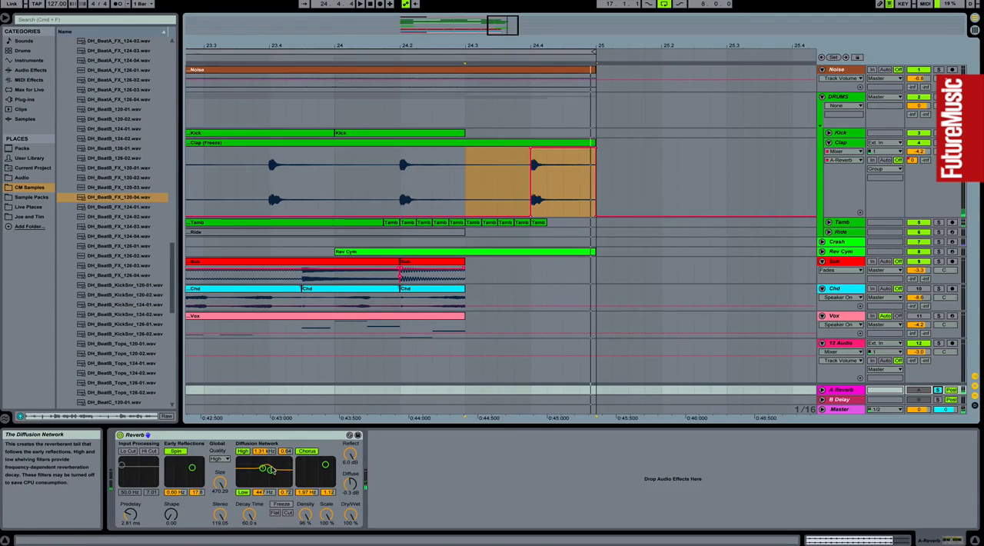
Step: Set the Reverb's diffusion high shelf to 1.37 kHz and 1.00, and play the clap fill from 24.1.1
left_click_drag(270, 469, 271, 460)
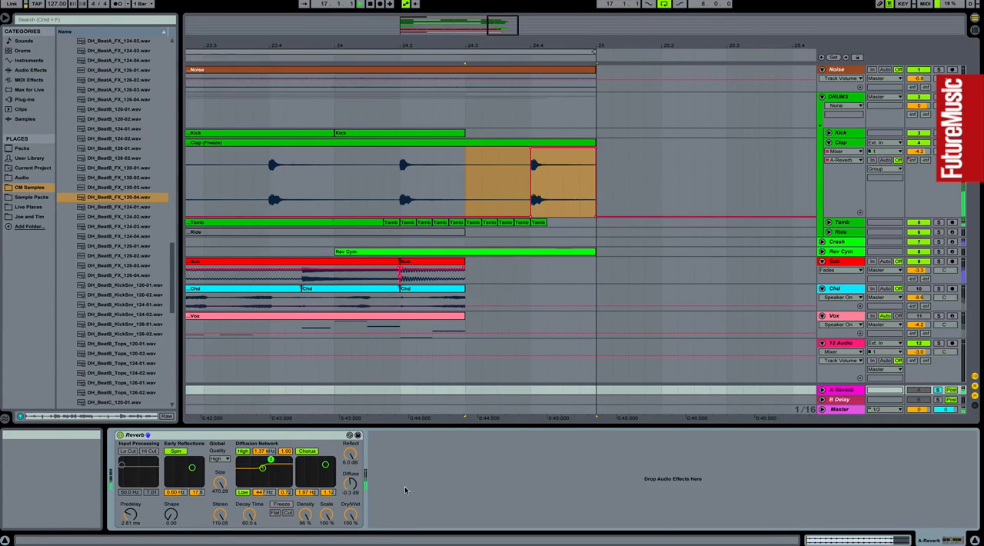
left_click_drag(248, 515, 248, 539)
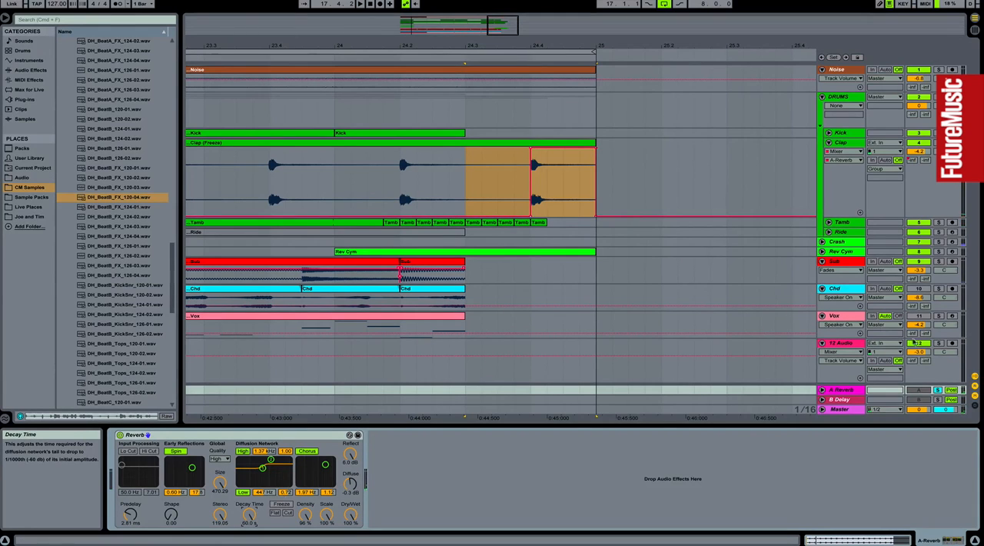
left_click(335, 190)
key("space")
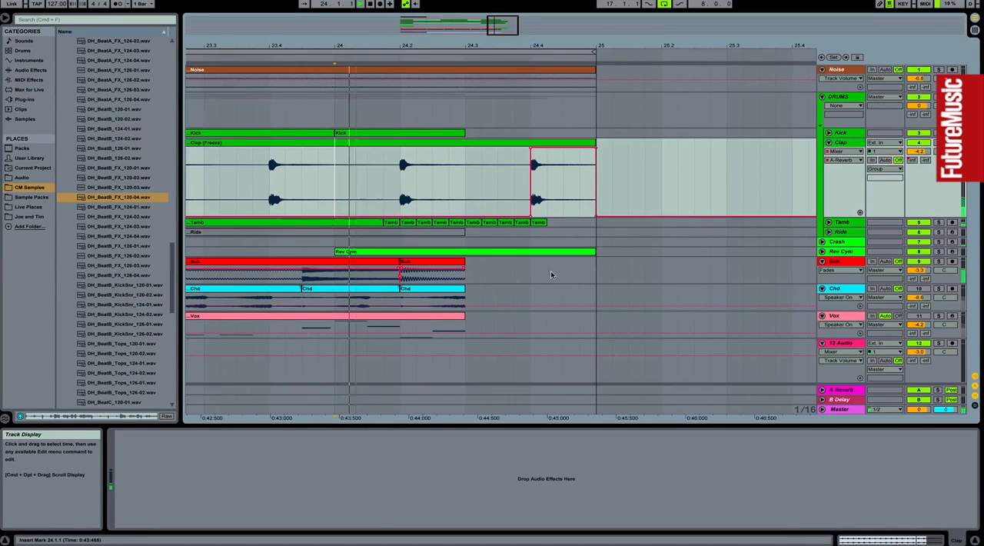
left_click(841, 390)
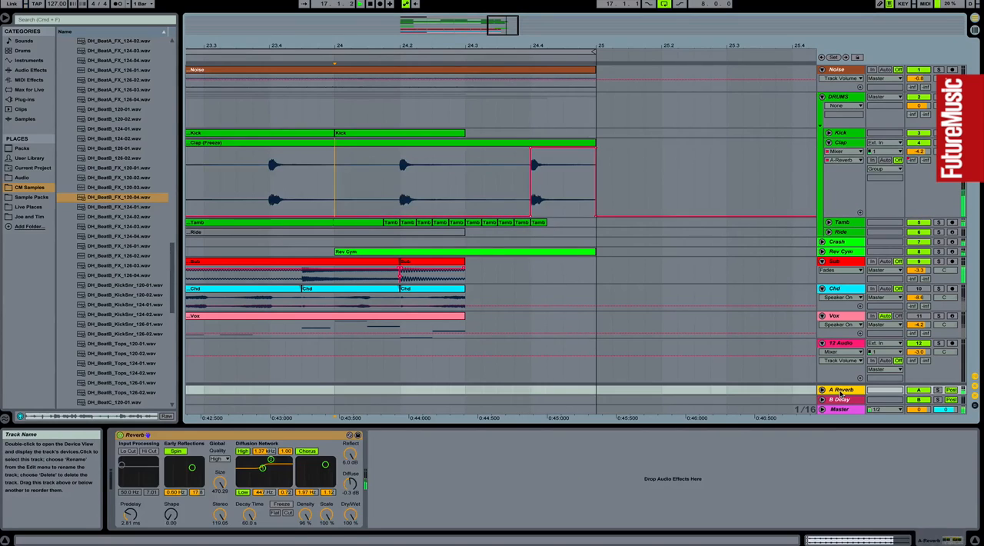
left_click_drag(549, 46, 543, 4)
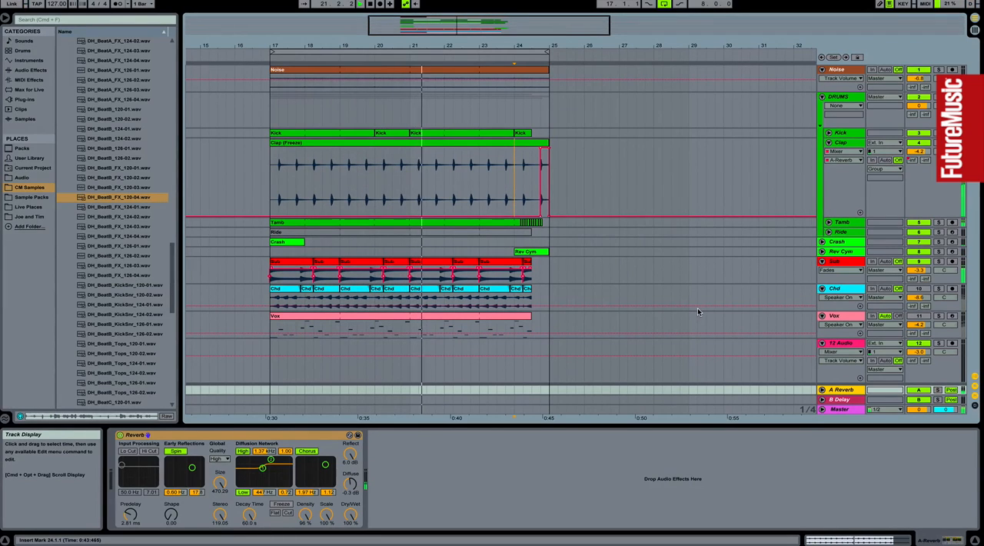
left_click(629, 456)
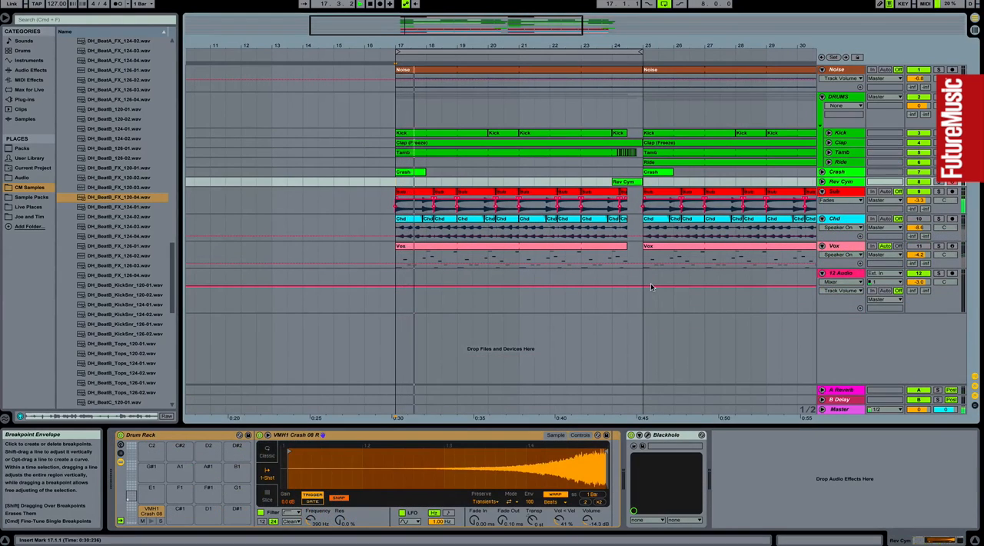
Step: Copy the section from 17.1.1 to 25.1.1 to 9.1.1 and start the loop at 9.1.1
left_click_drag(548, 45, 548, 31)
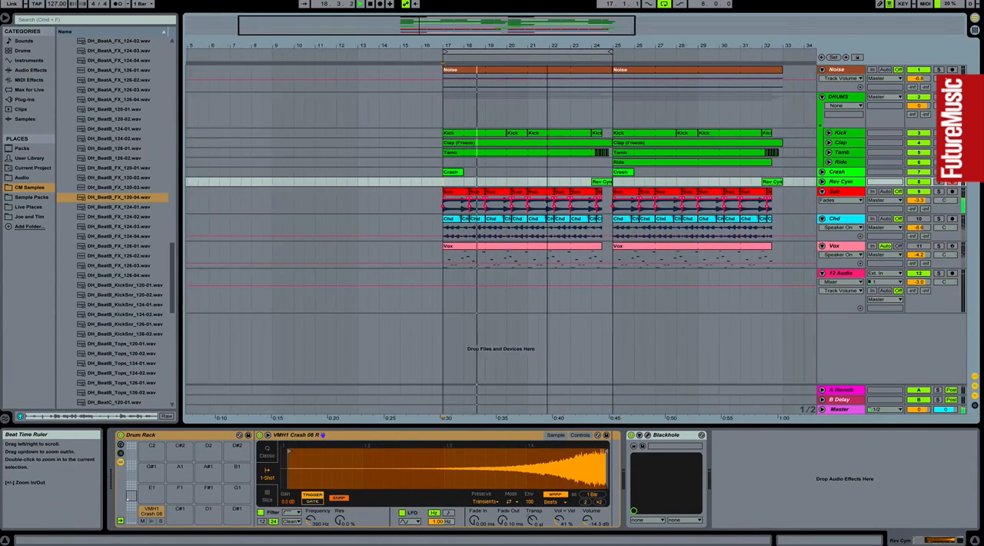
left_click_drag(612, 258, 451, 75)
left_click_drag(585, 71, 295, 51)
Step: Delete the Clap, Tamb and Ride material between 9.1.1 and 17.1.1, and the Kick clip at 16.1.1
left_click(350, 152)
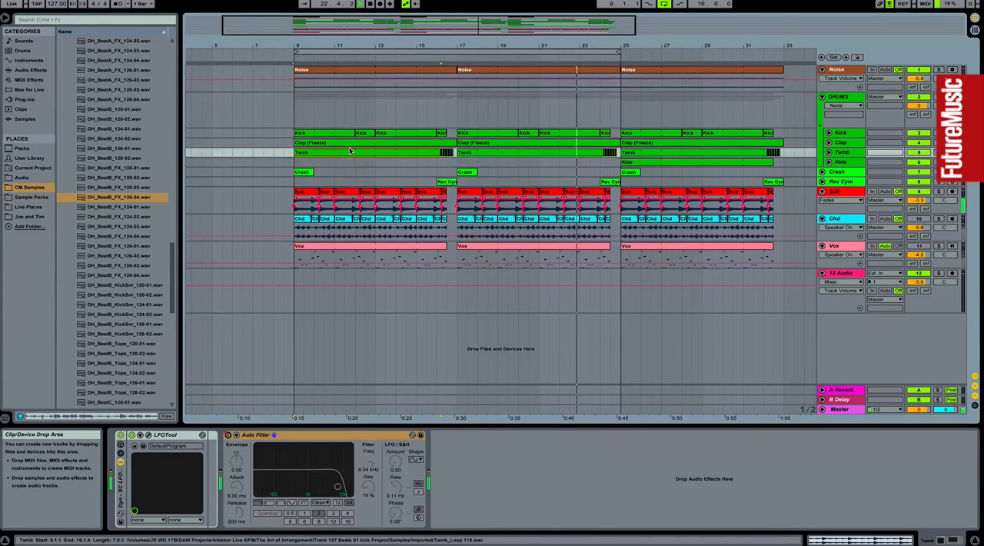
left_click(456, 162, "shift")
left_click(457, 143, "shift")
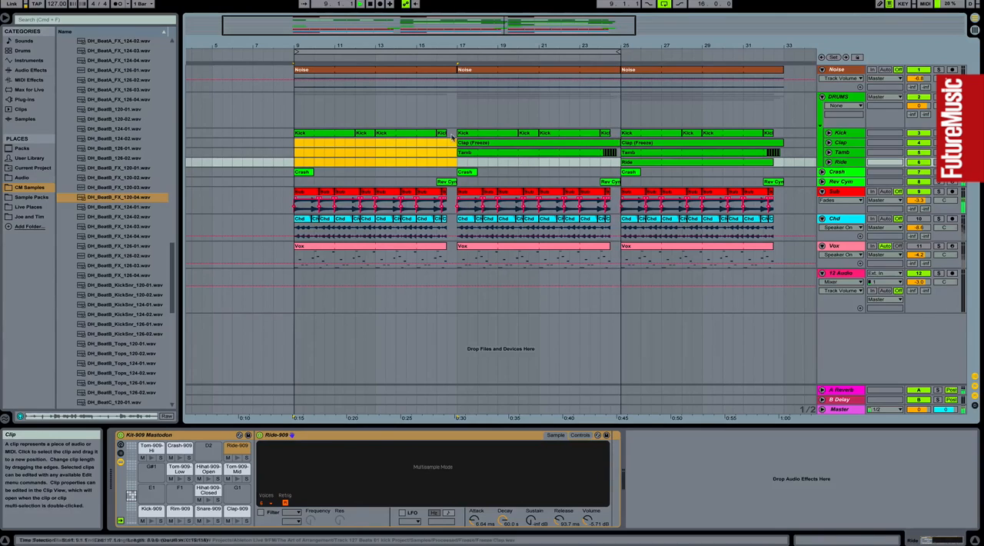
left_click(442, 133)
key("Delete")
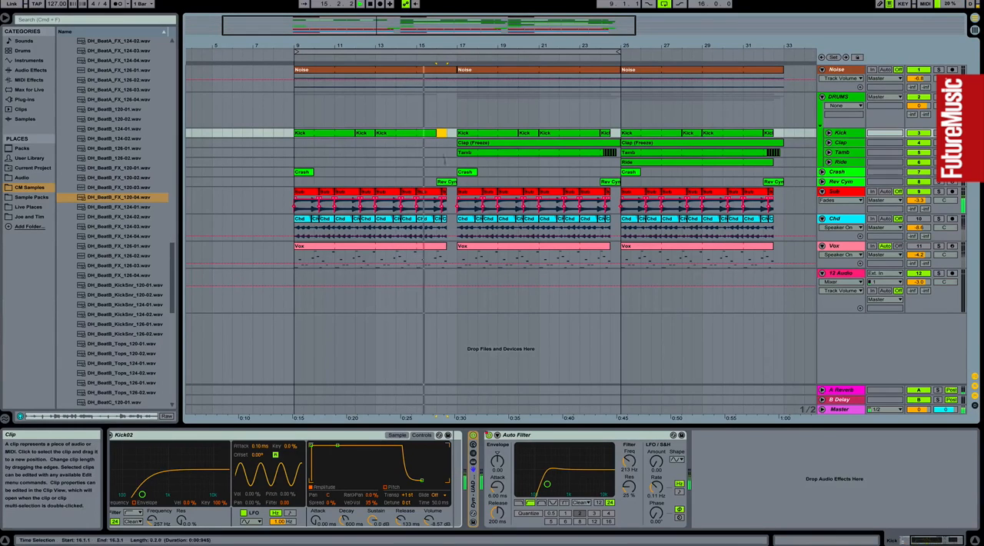
Step: Extend the last Sub clip before bar 17 to 17.1.1 and lengthen the loop to 33.1.1
left_click(446, 203)
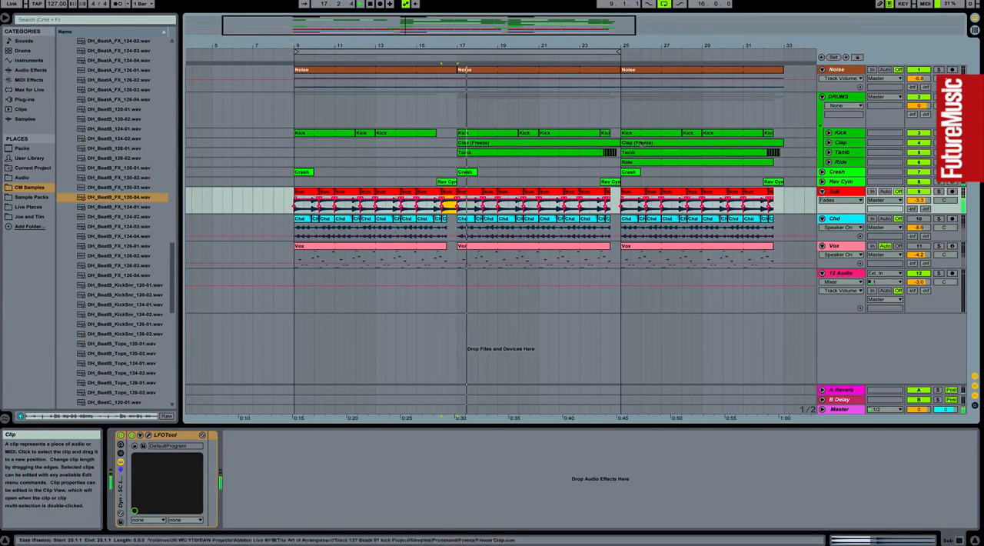
scroll(599, 112, "right", 3)
left_click_drag(550, 52, 709, 52)
Step: Unfold and enlarge the Ride track and select its clip at 25.1.1
left_click(582, 162)
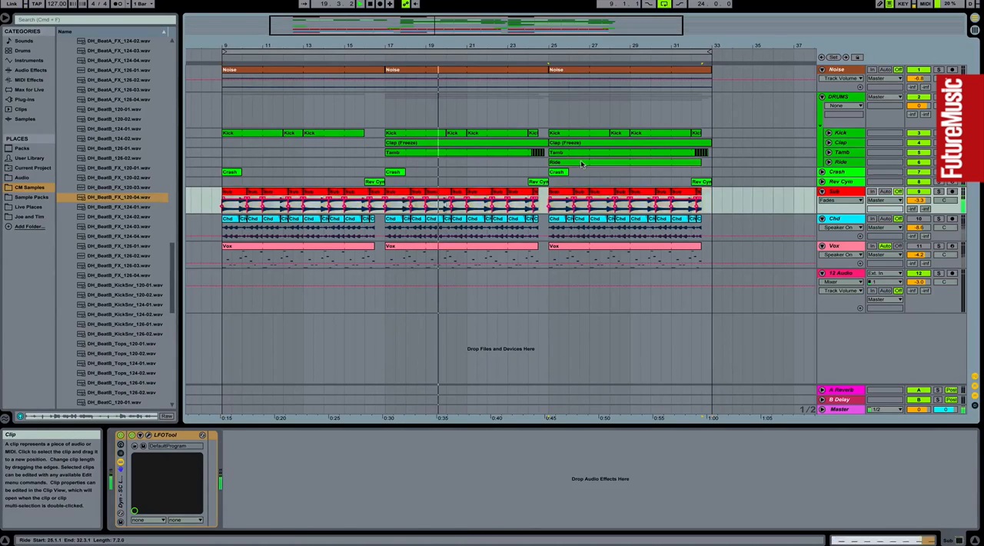
left_click(829, 162)
left_click(845, 164)
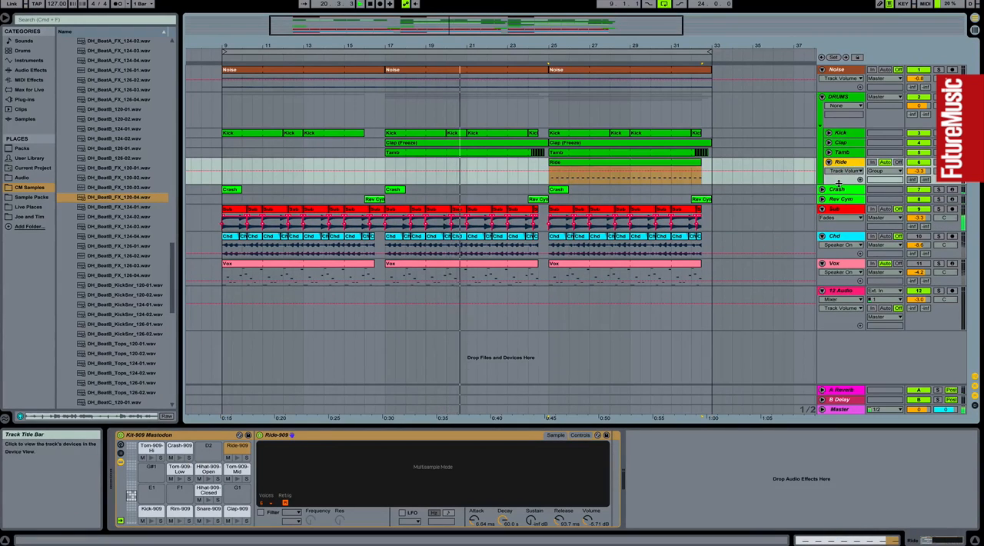
left_click_drag(845, 185, 844, 271)
left_click(581, 163)
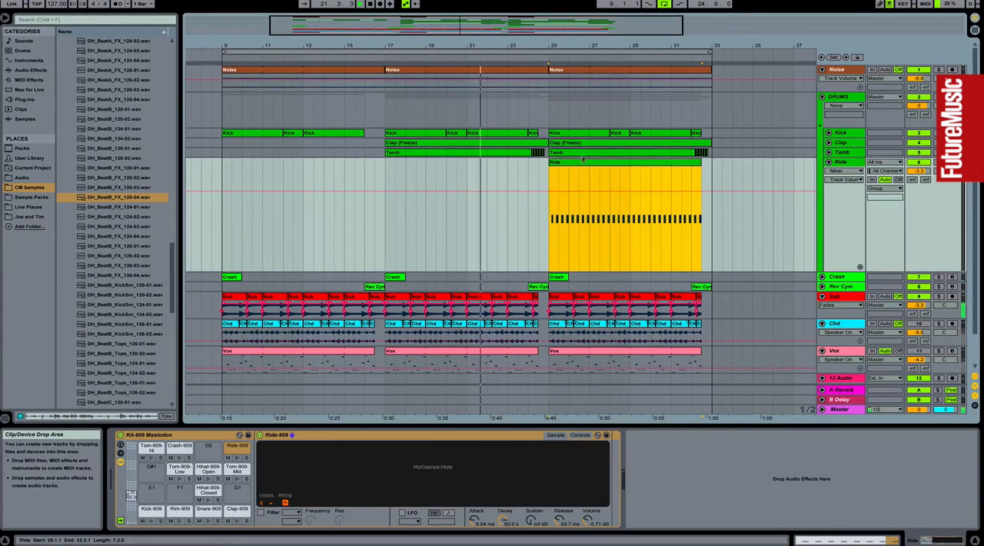
left_click_drag(569, 45, 569, 73)
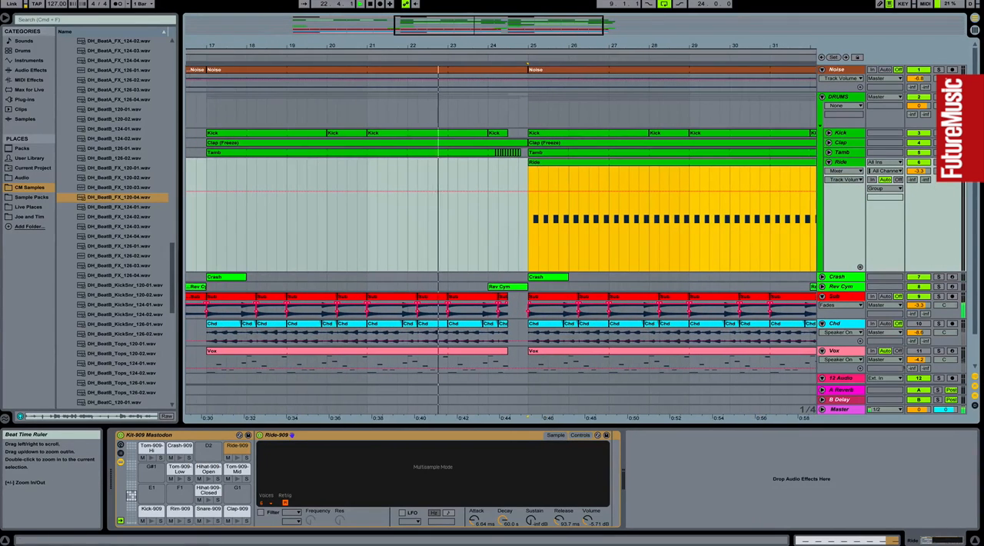
Step: Deactivate the A Reverb return and reselect the Ride clip for playback of the section from 25.1.1
left_click(919, 391)
left_click(593, 163)
left_click_drag(607, 51, 566, 16)
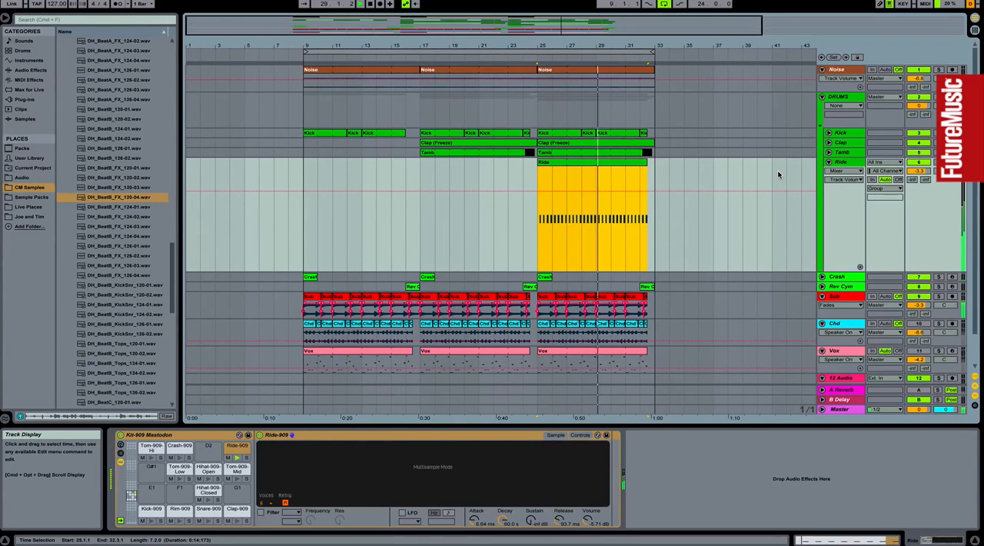
left_click(756, 464)
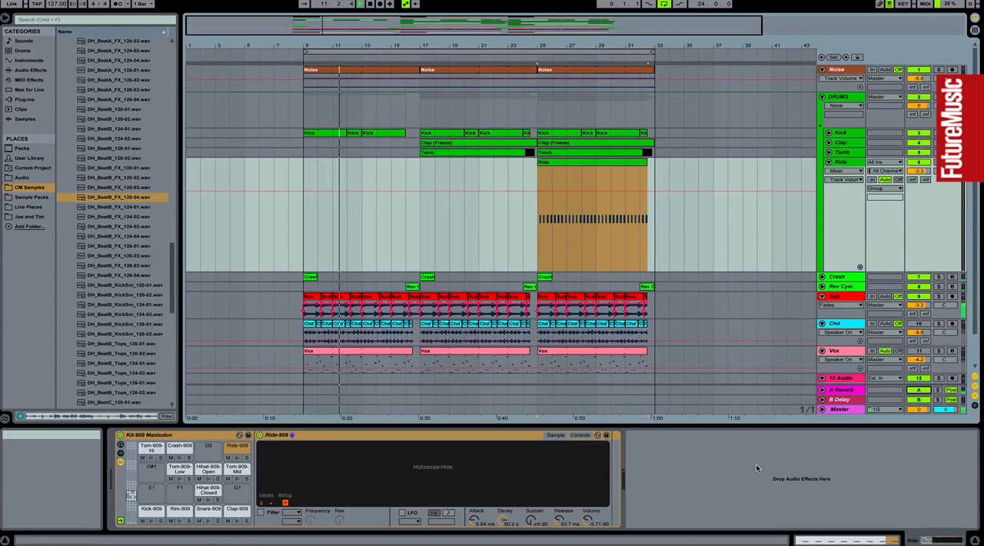
Step: Place DH_BeatB_FX_120-04.wav on the 12 Audio track at 16.1.1
scroll(643, 310, "down", 2)
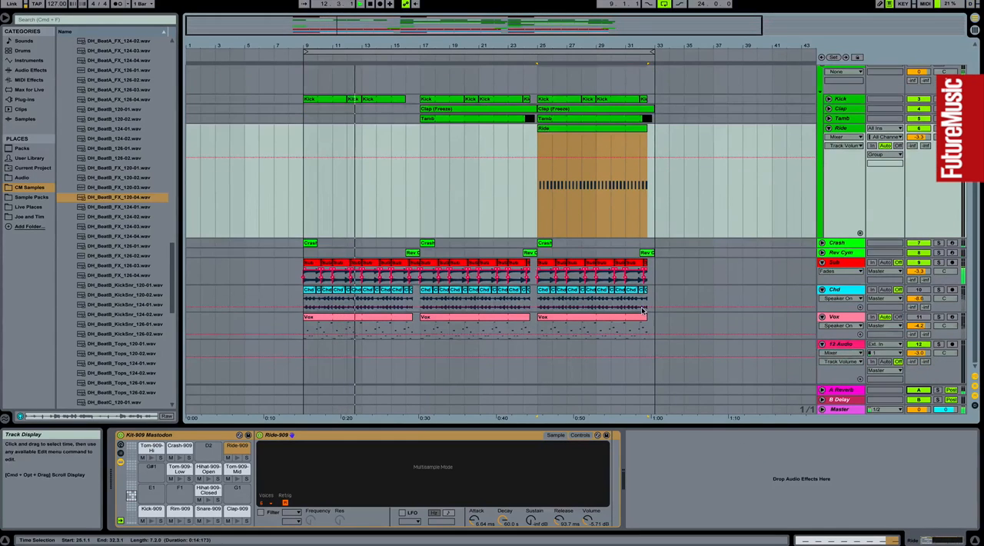
left_click_drag(120, 197, 413, 351)
left_click_drag(421, 47, 421, 92)
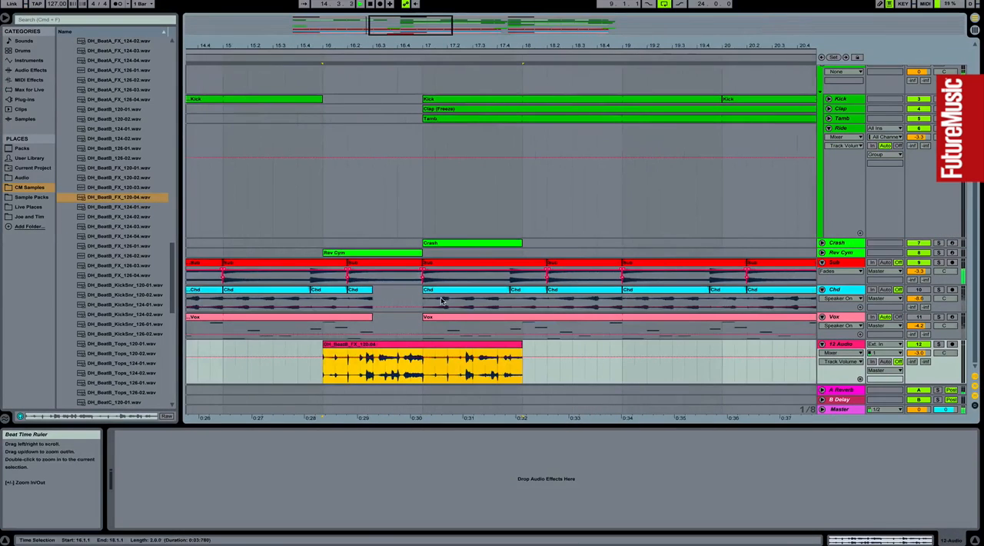
Step: Trim the FX clip to run from 16.3.1 to 17.1.1 and set the 12 Audio track volume to -3.5 dB
left_click_drag(324, 344, 373, 345)
left_click_drag(423, 368, 585, 375)
key("Delete")
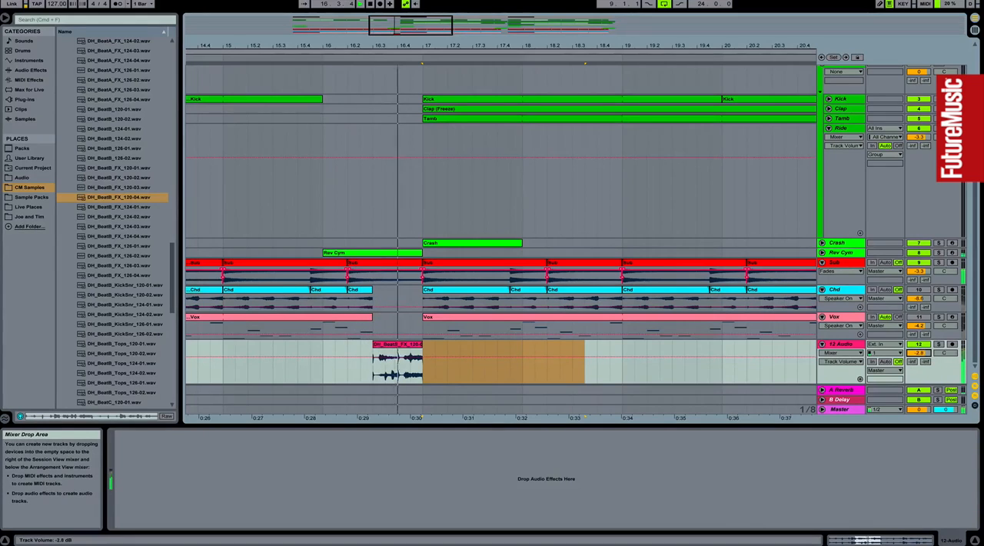
left_click_drag(918, 353, 918, 351)
mouse_move(425, 47)
left_mouse_down()
mouse_move(426, 12)
mouse_move(426, 36)
left_mouse_up()
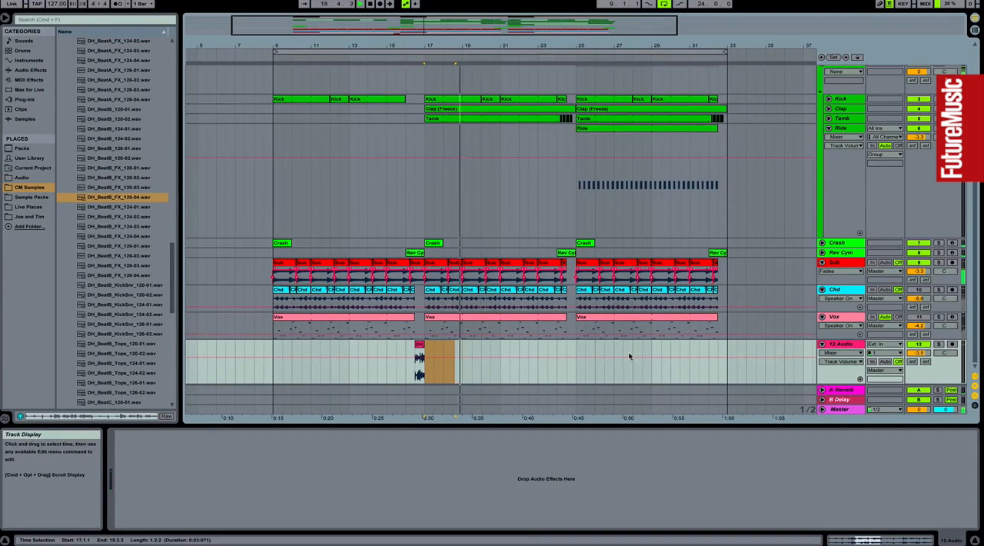